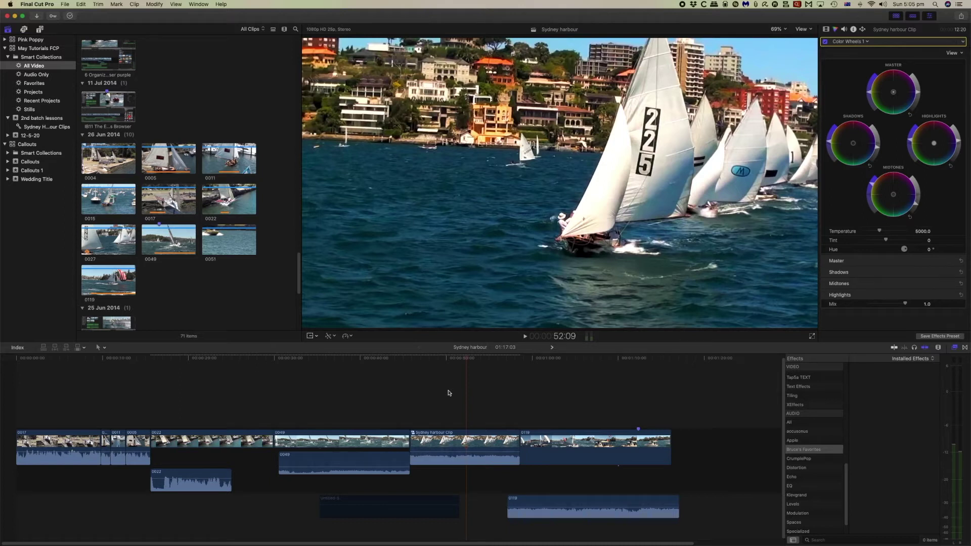
Step: Compare the graded Sydney harbour Clip with ungraded clip 0022 and examine its Color Wheels correction
key(c)
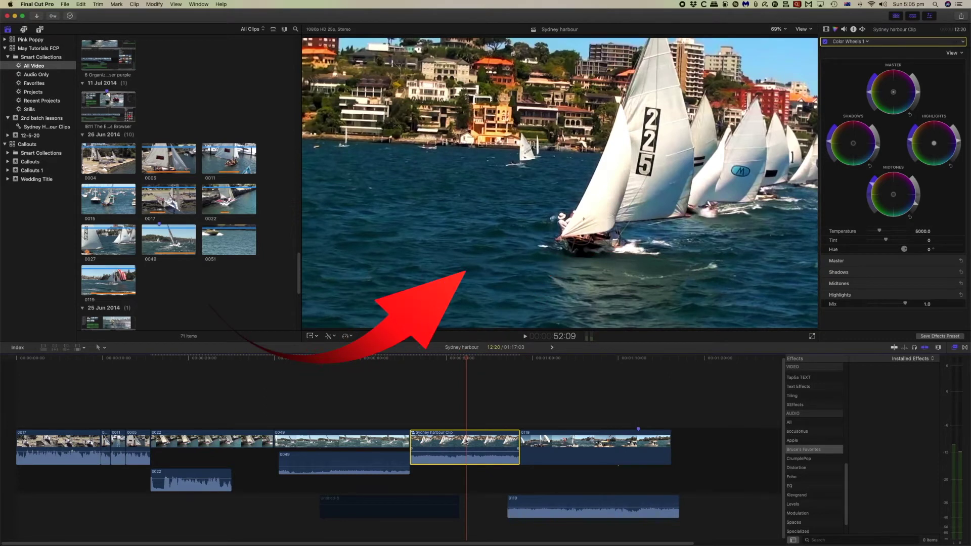
click(220, 360)
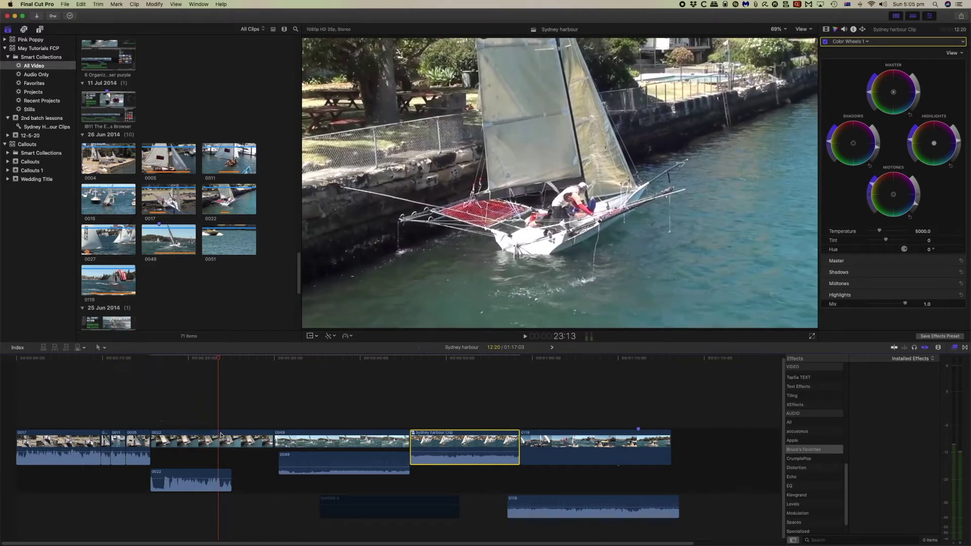
click(422, 358)
key(space)
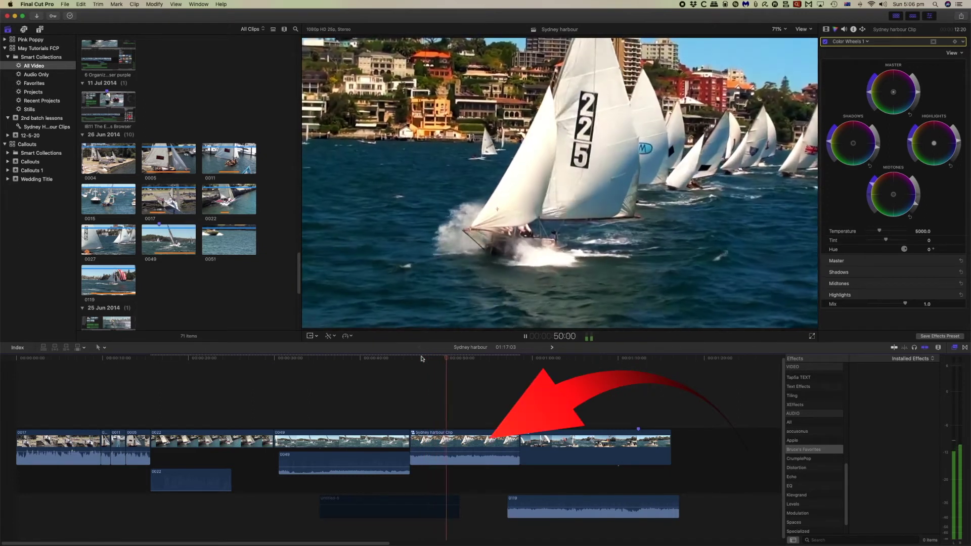
click(171, 359)
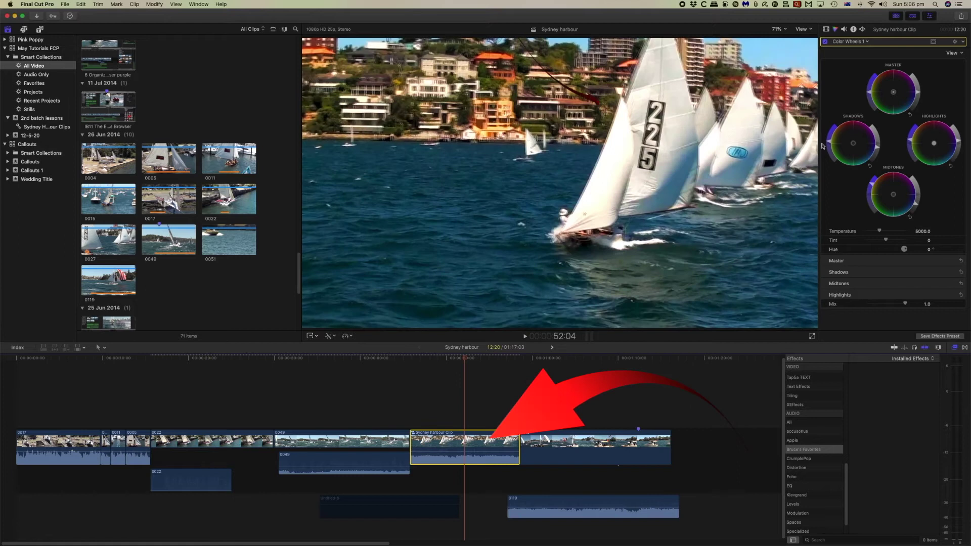
click(826, 29)
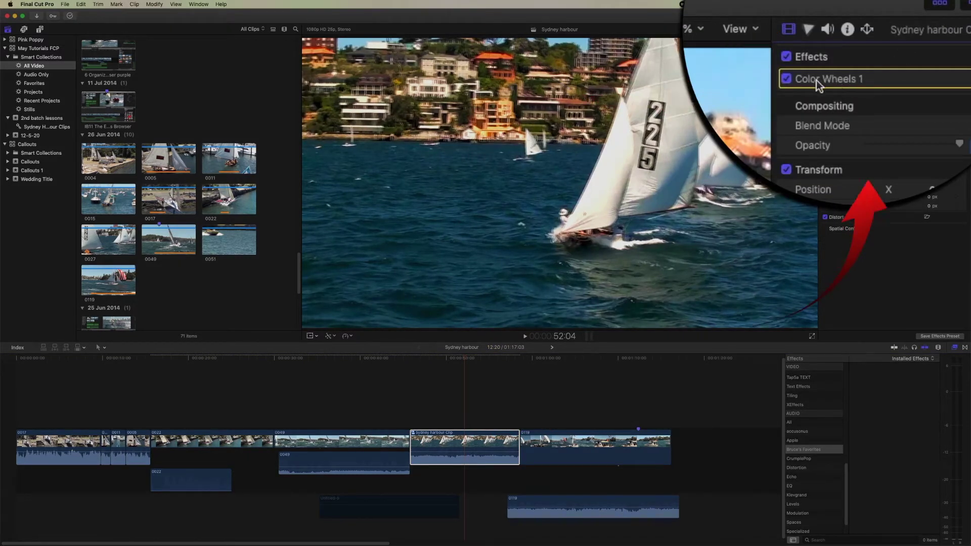
click(843, 51)
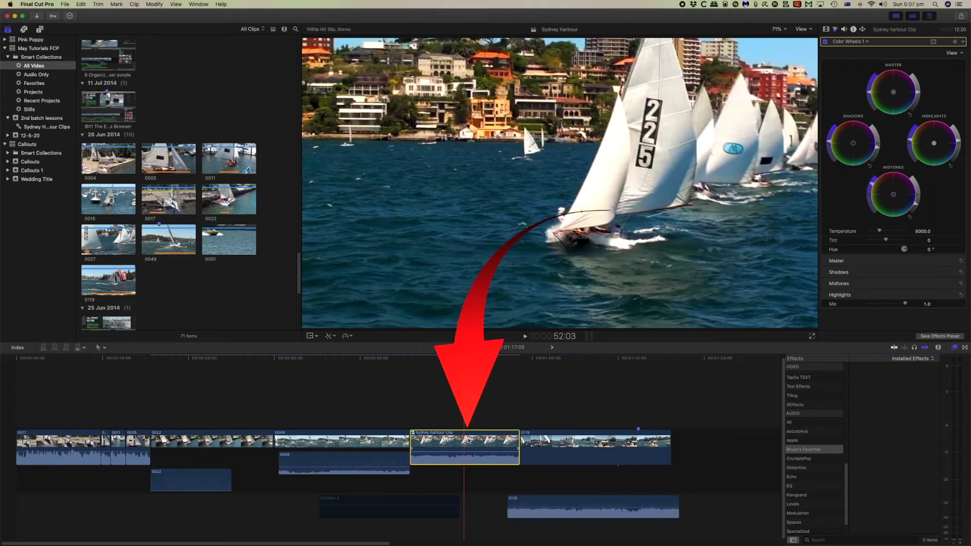
Step: Copy Sydney harbour Clip, try pasting all of its effects onto clip 0022, and undo the paste
key(super+c)
click(76, 6)
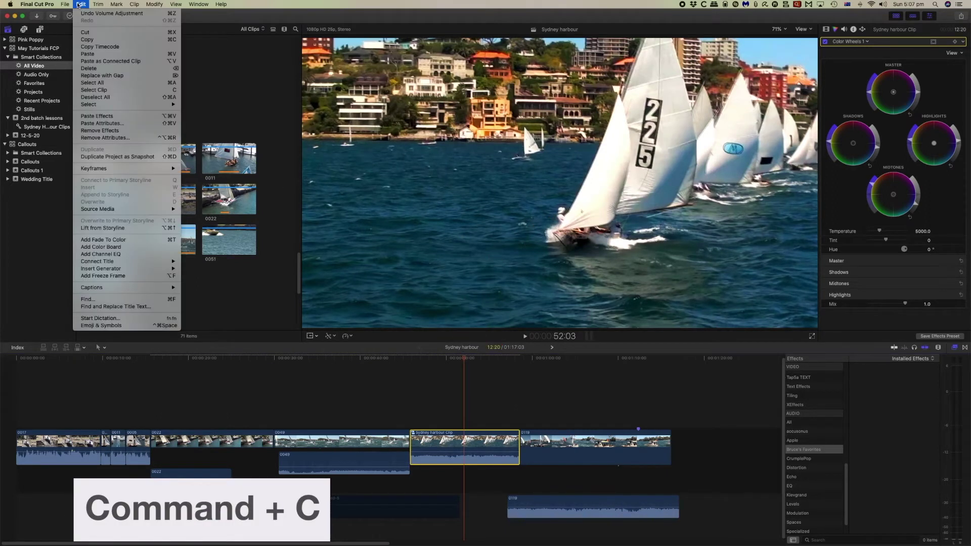
click(117, 41)
click(223, 440)
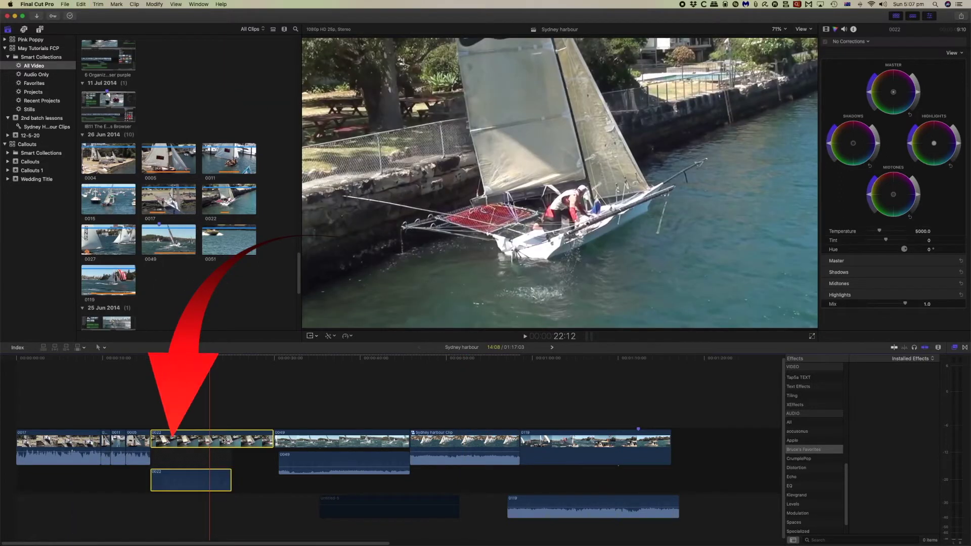
click(81, 4)
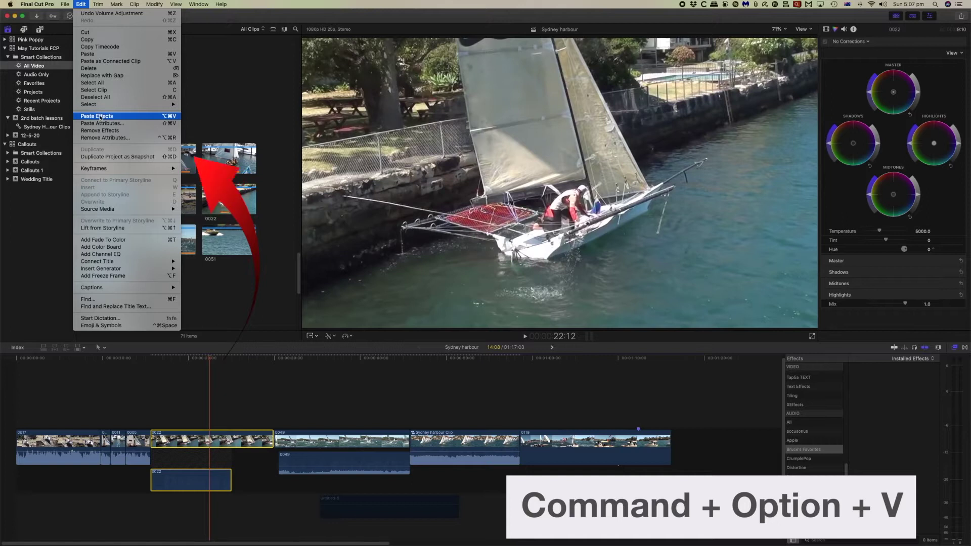
click(100, 117)
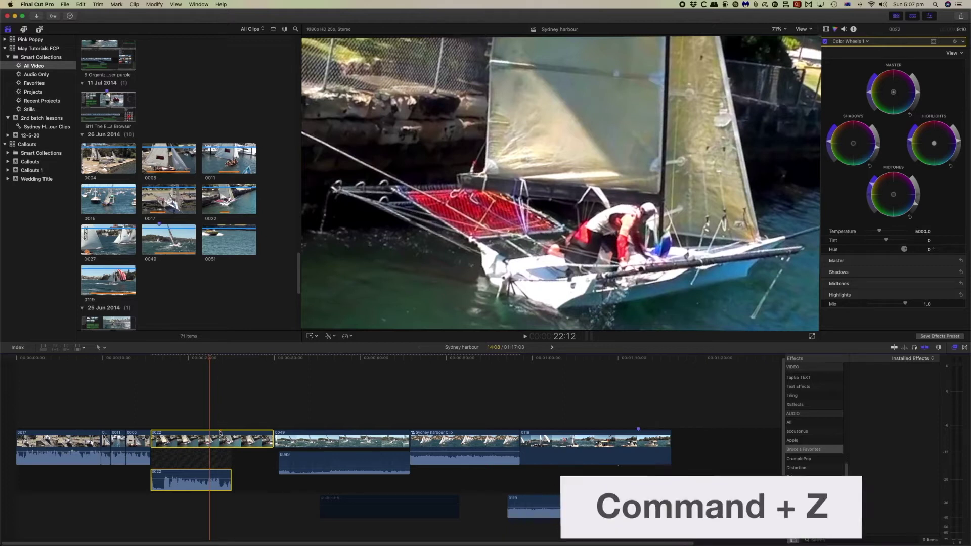
key(super+z)
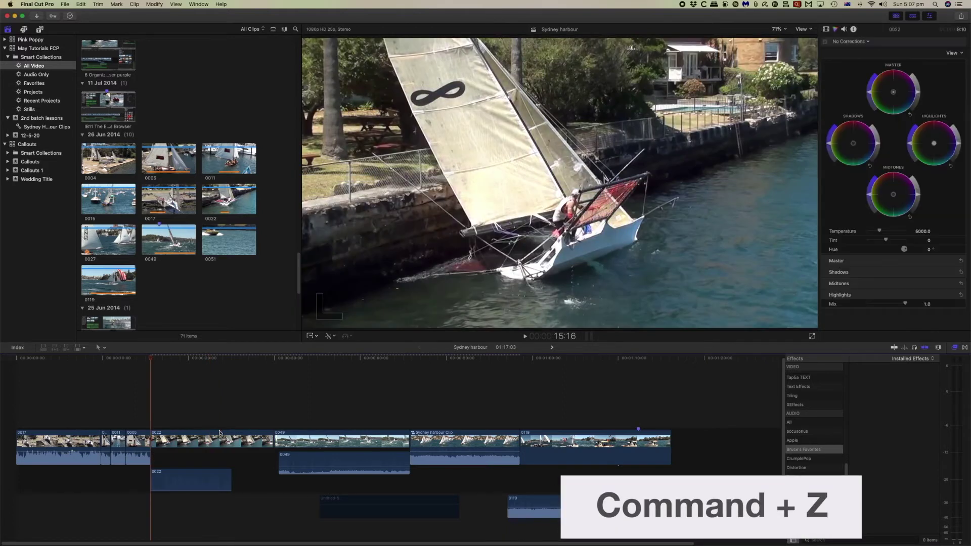
Step: Paste only the Color Wheels 1 attribute from Sydney harbour Clip onto clip 0022, excluding all Transform attributes
click(211, 369)
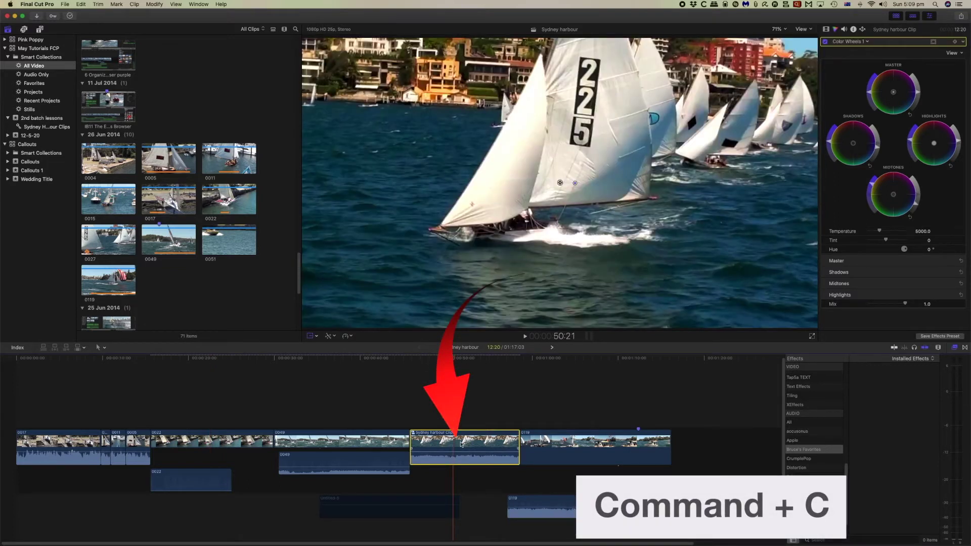
click(222, 439)
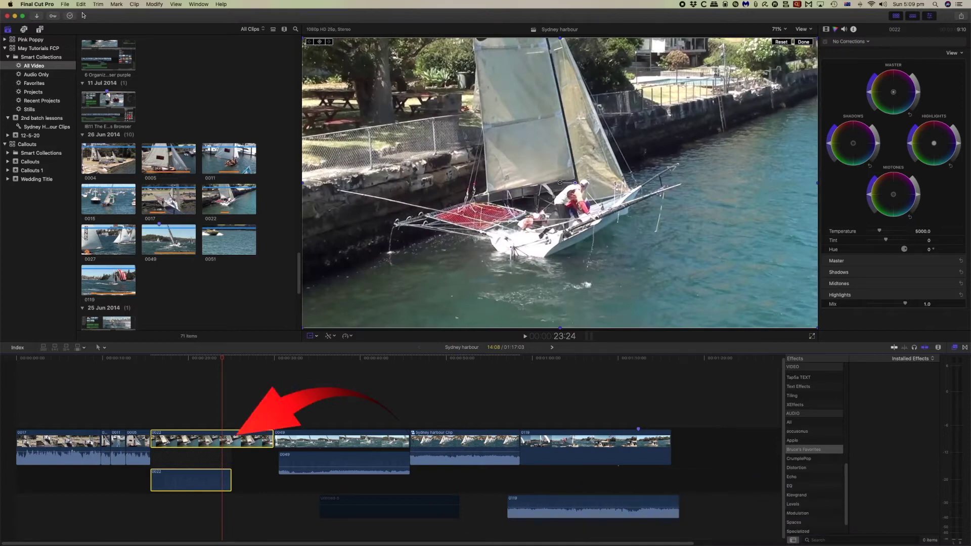
click(81, 4)
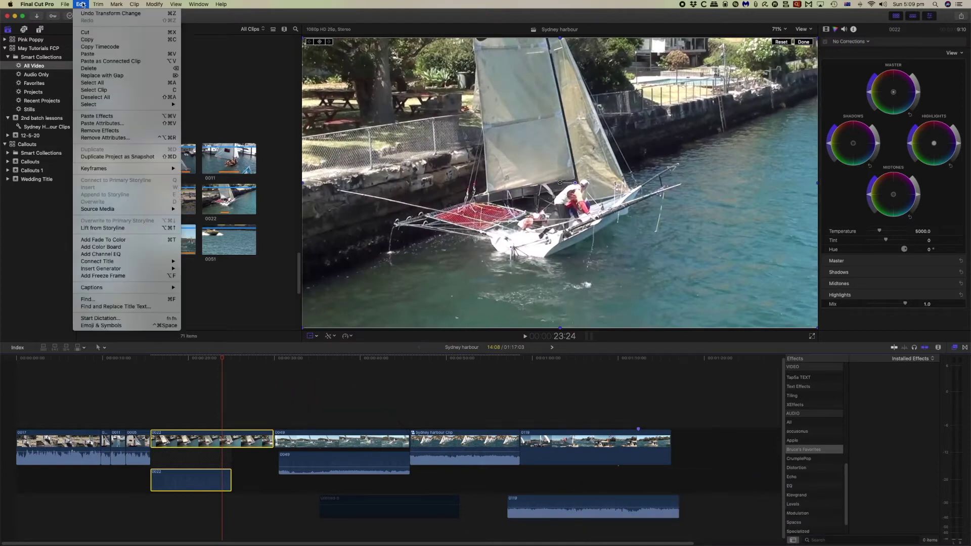
click(102, 124)
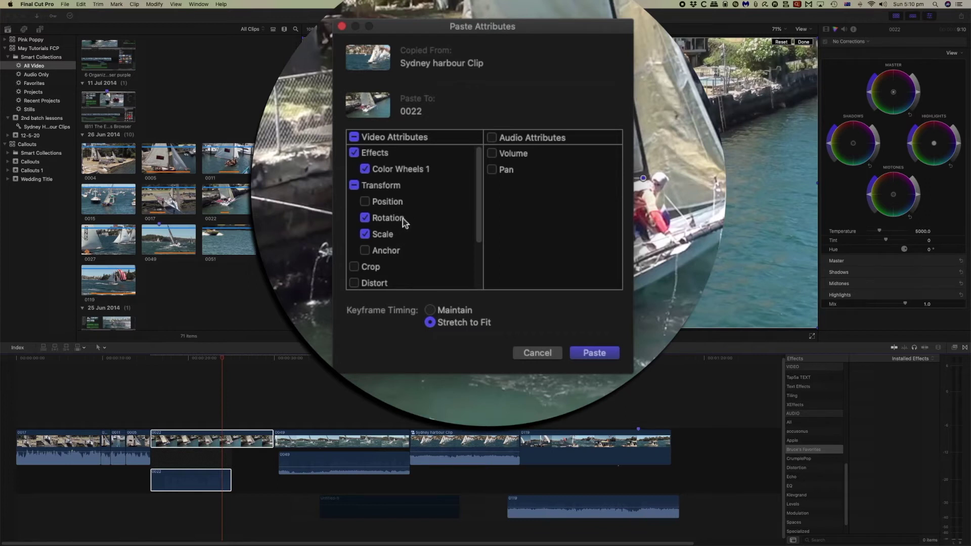
click(354, 186)
click(355, 186)
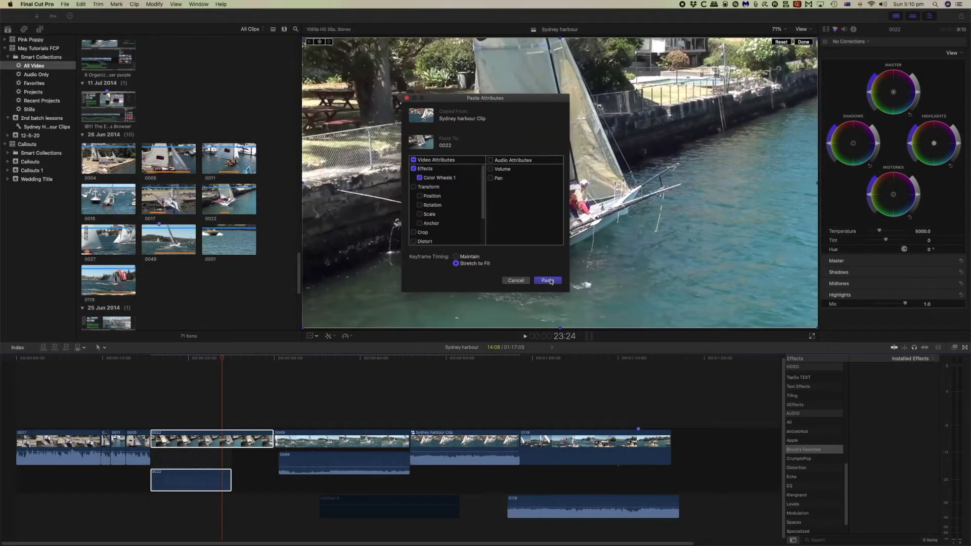
click(550, 281)
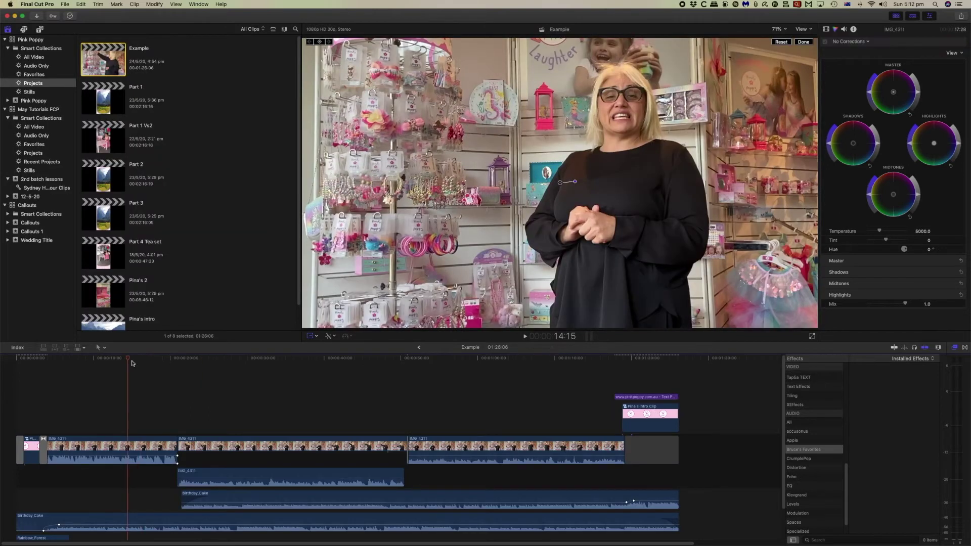
Step: Play the Example project across the join between the first and second IMG_4311 clips to compare their audio
key(space)
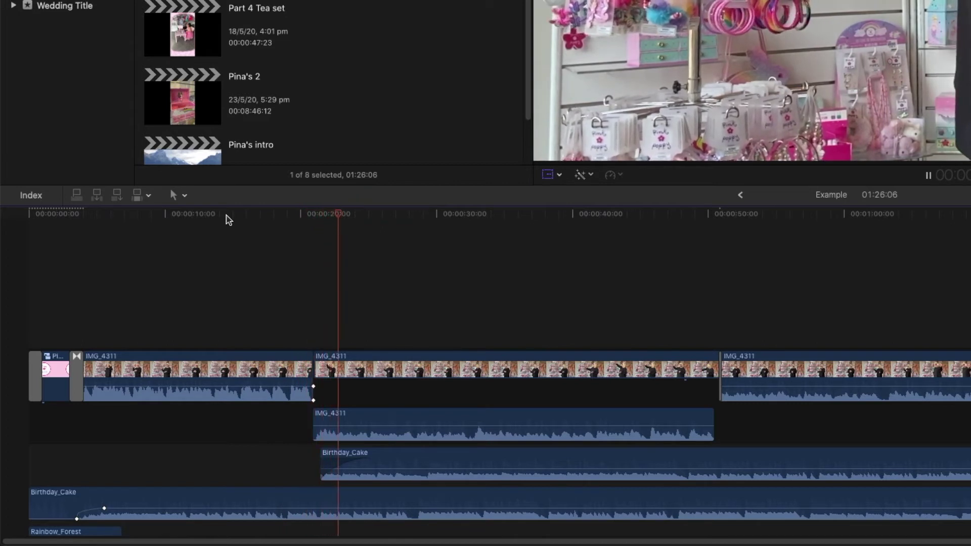
key(space)
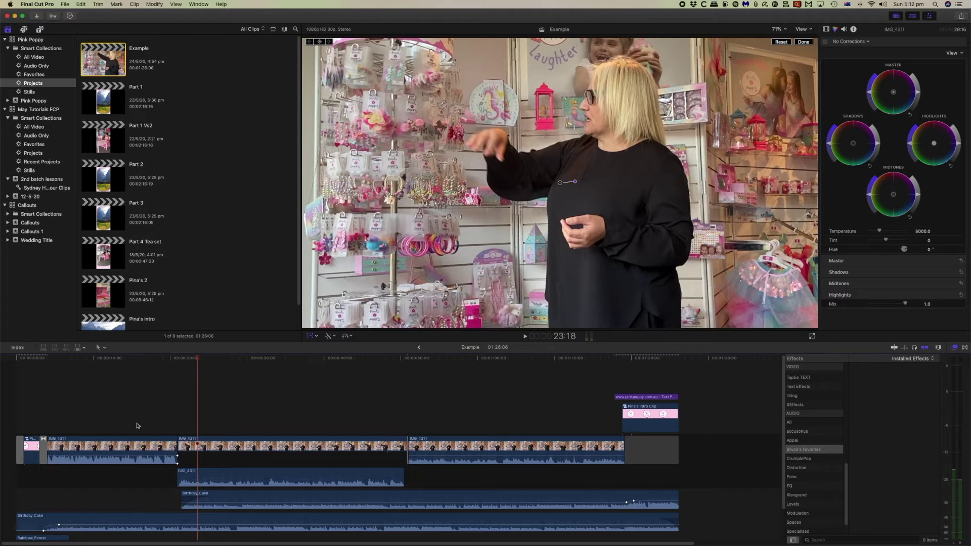
click(141, 360)
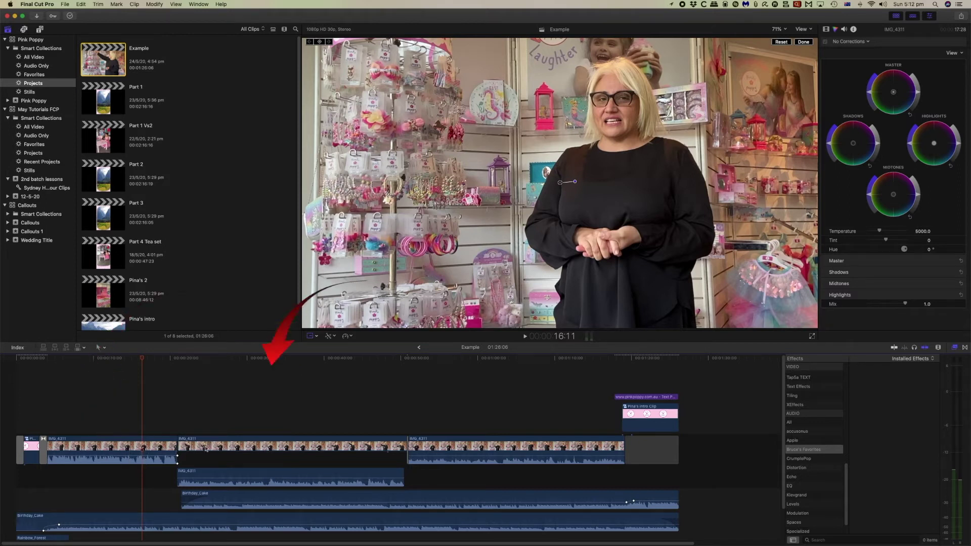
Step: Paste the first IMG_4311 clip's effects onto the two following IMG_4311 clips and the detached audio
click(129, 447)
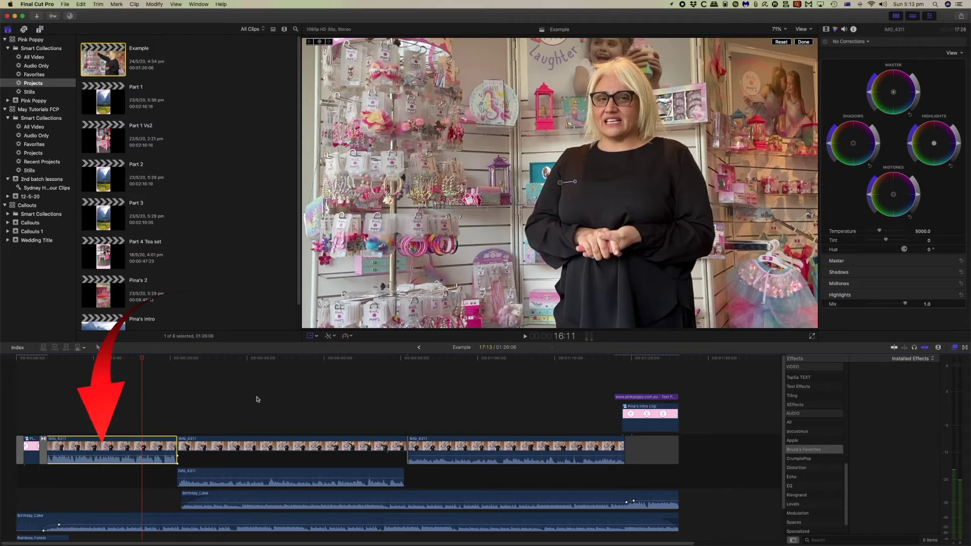
drag(234, 406, 445, 452)
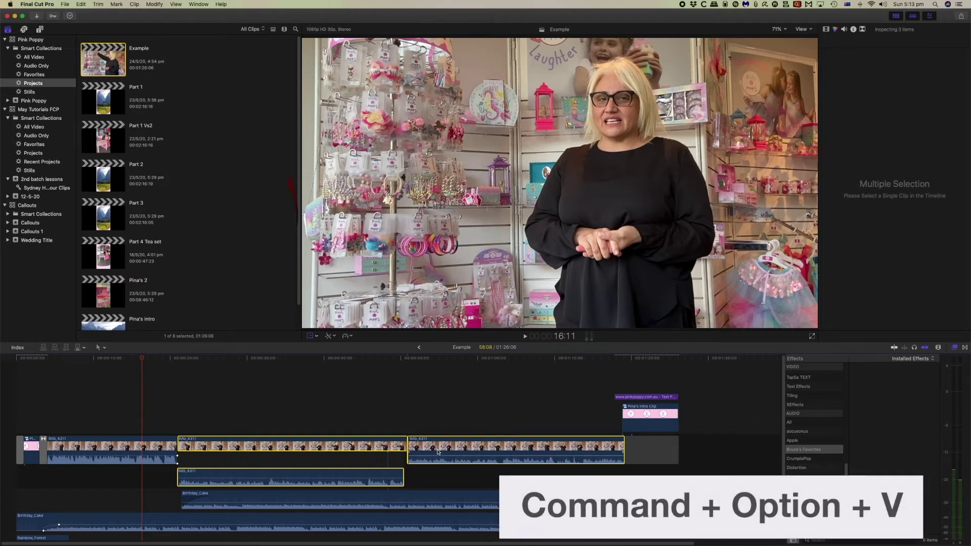
click(81, 4)
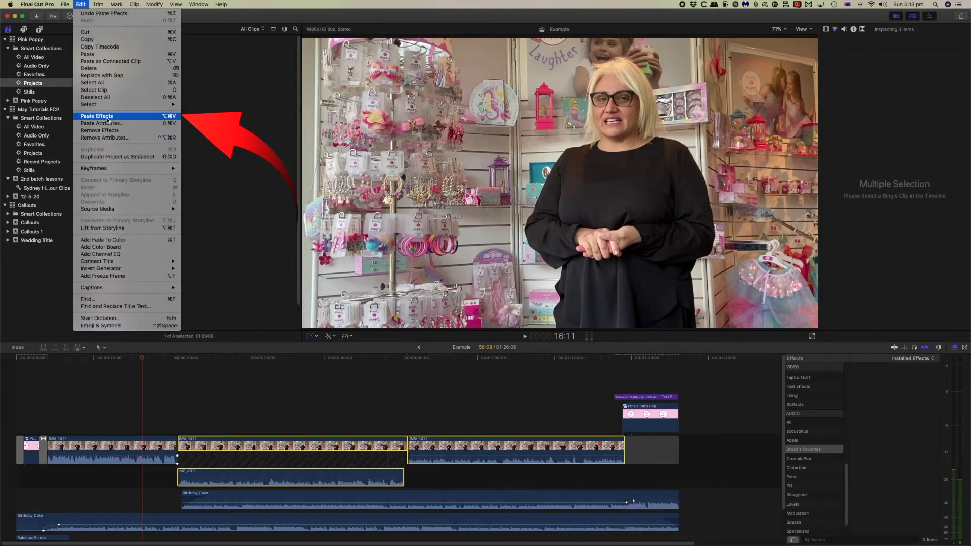
click(107, 120)
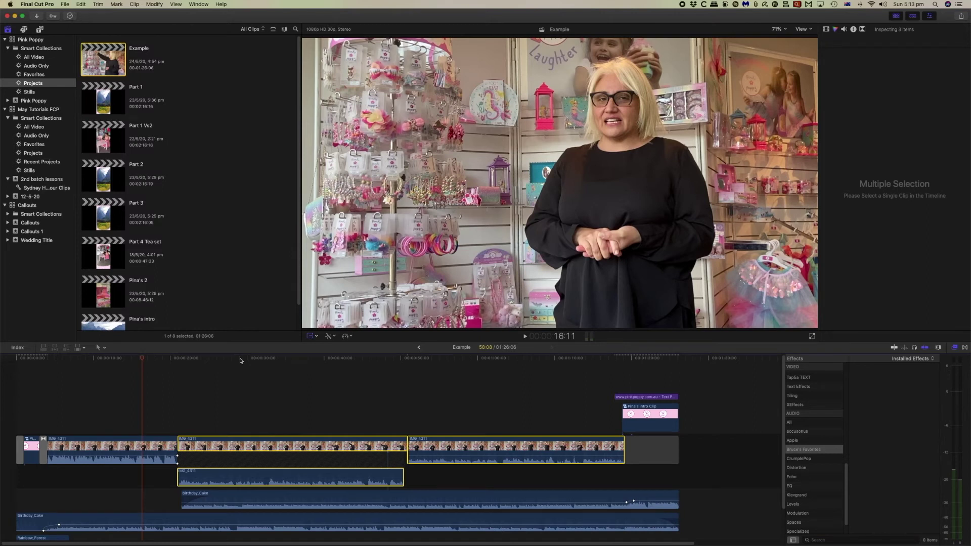
Step: Paste the first IMG_4311 clip's rotation, scale, Fat EQ, Compressor and volume onto the two following IMG_4311 clips, excluding Background Noise Removal
click(139, 446)
key(alt+super+v)
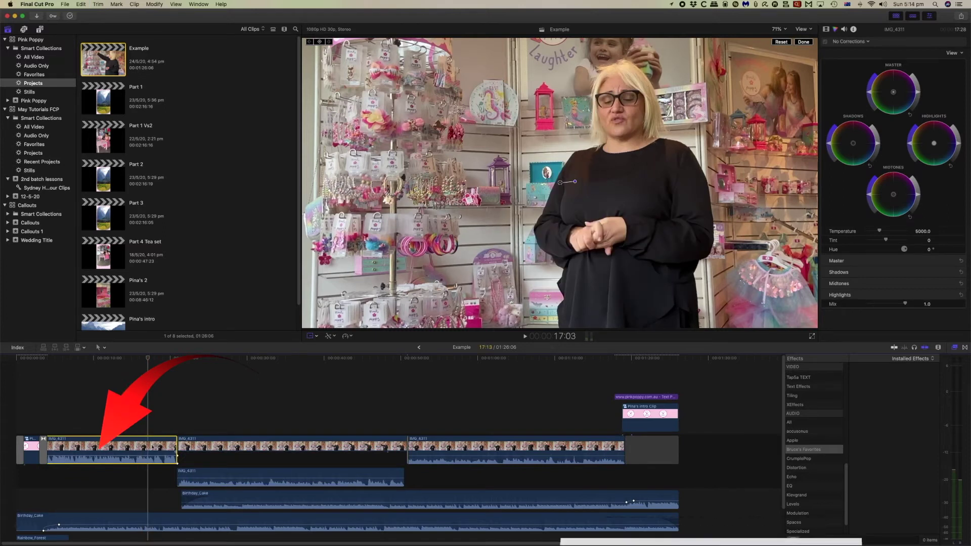
key(super+c)
click(305, 453)
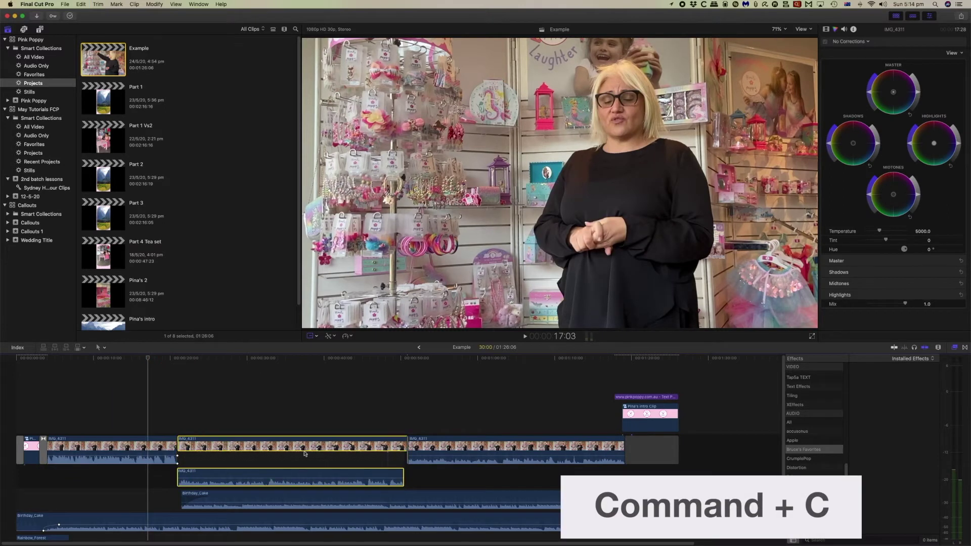
super+click(458, 442)
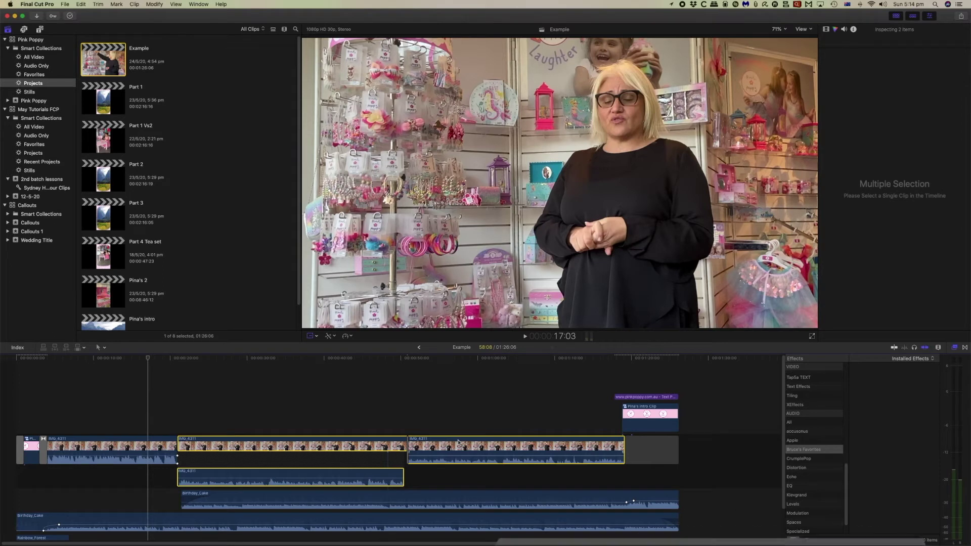
key(shift+super+v)
click(83, 4)
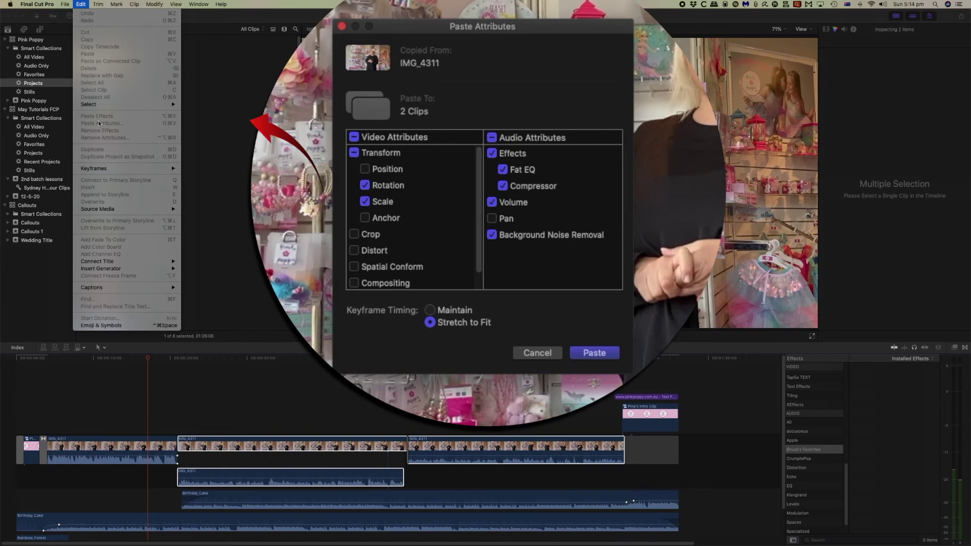
key(Escape)
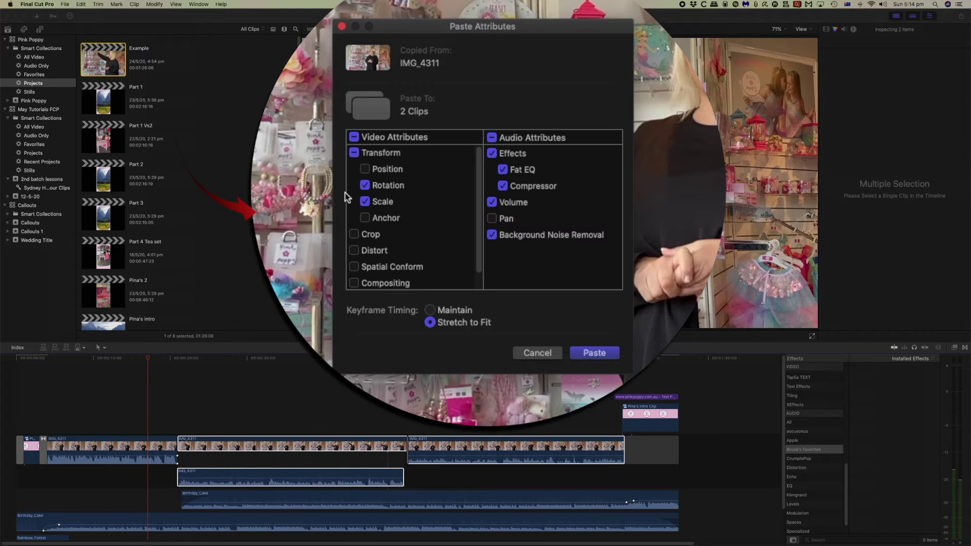
click(493, 236)
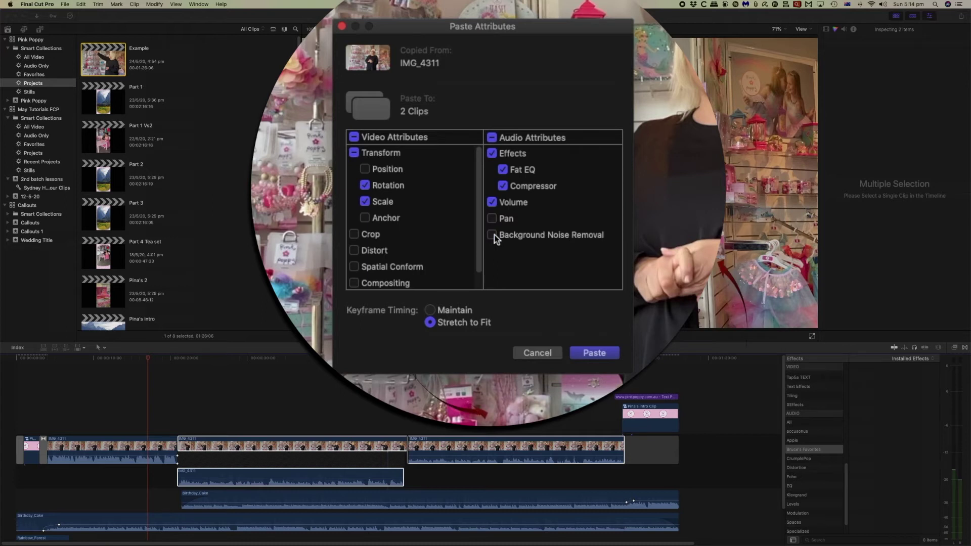
click(604, 357)
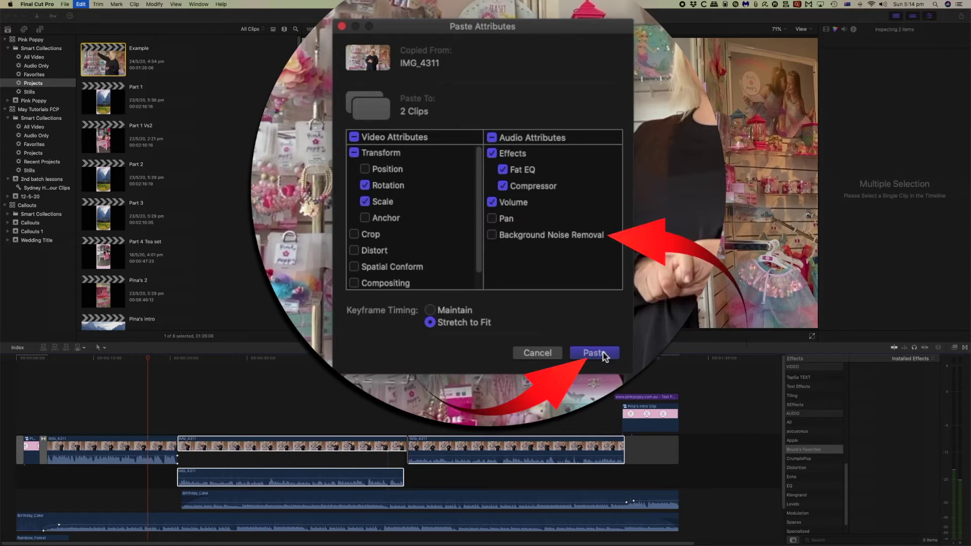
Step: Play across the join between the first and second IMG_4311 clips to check that their audio matches
click(159, 357)
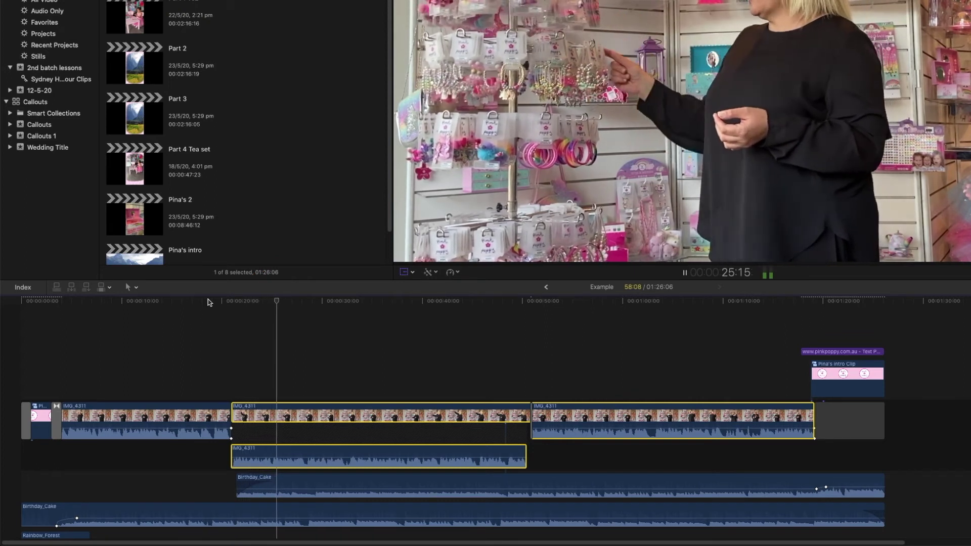
key(space)
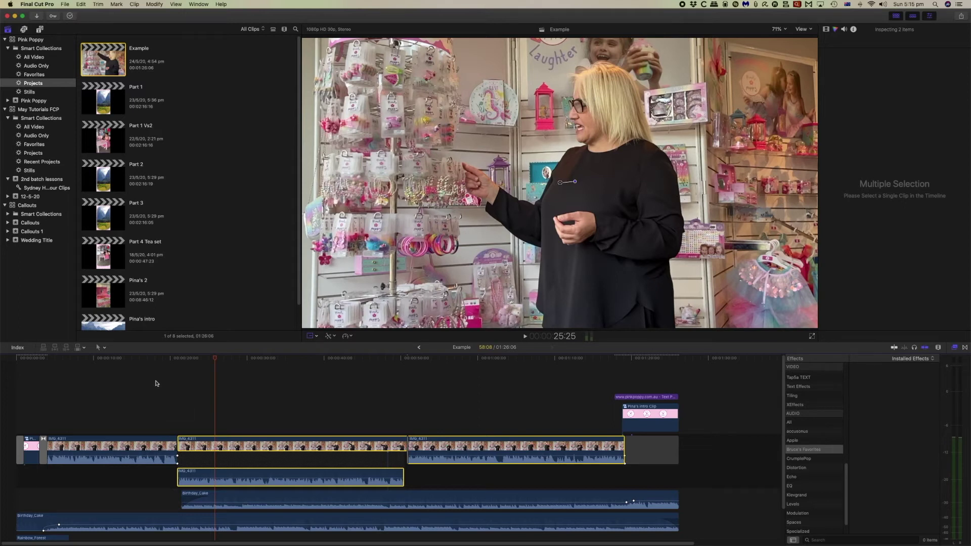
click(135, 448)
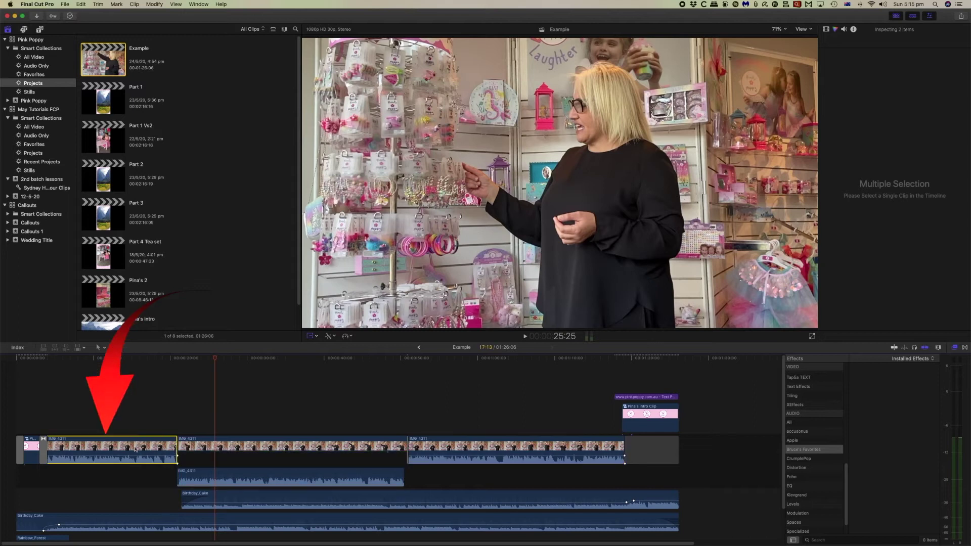
click(233, 447)
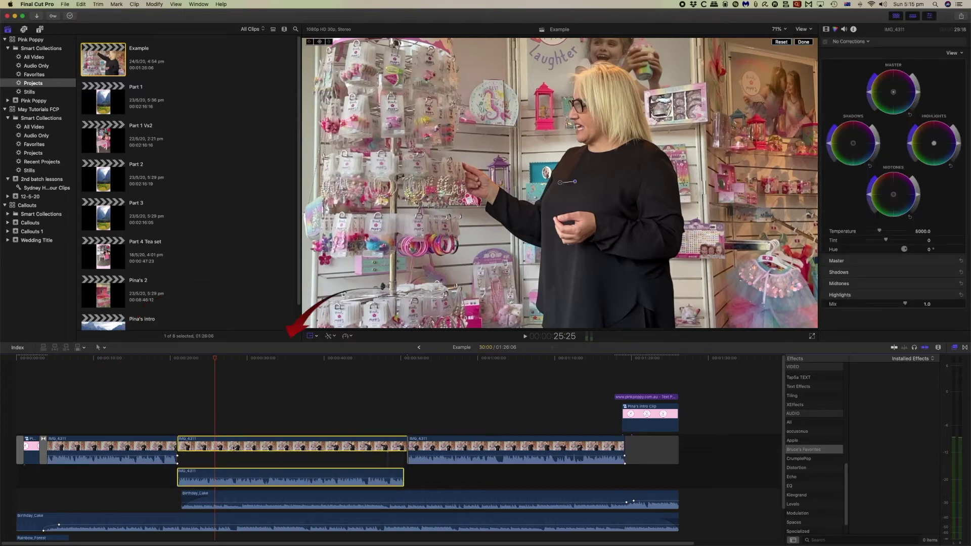
Step: Paste the copied effects again onto the second IMG_4311 clip and its detached audio, and examine the resulting audio effects list
key(alt+super+v)
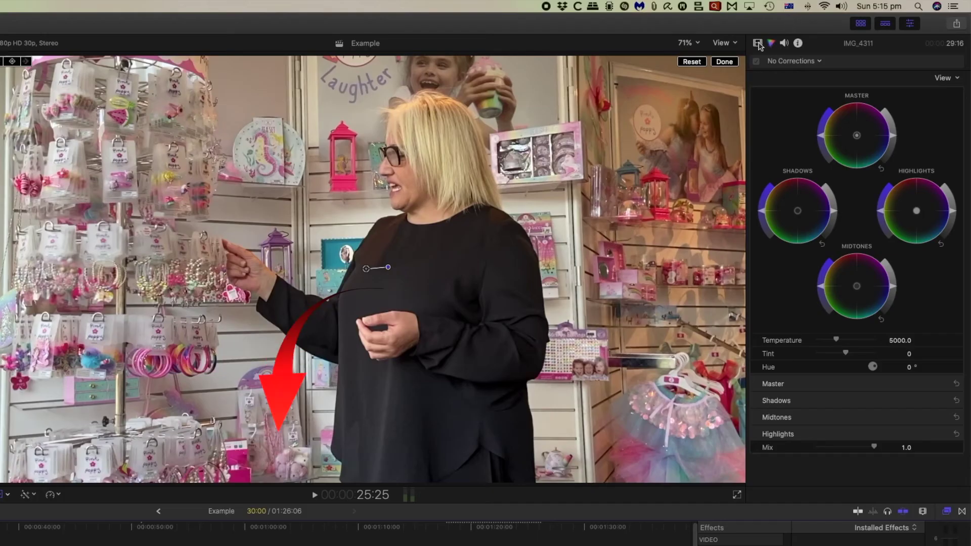
click(784, 43)
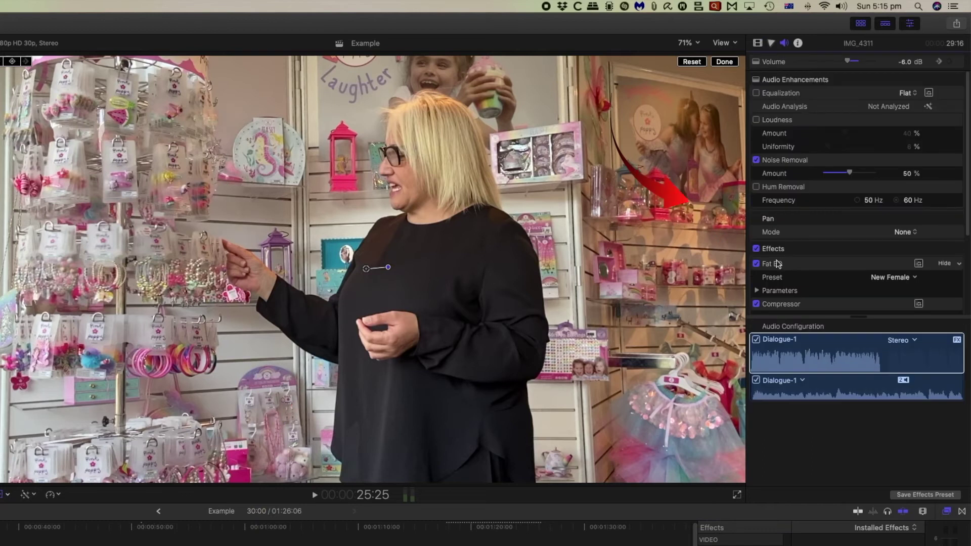
scroll(801, 281, down, 2)
scroll(801, 281, down, 3)
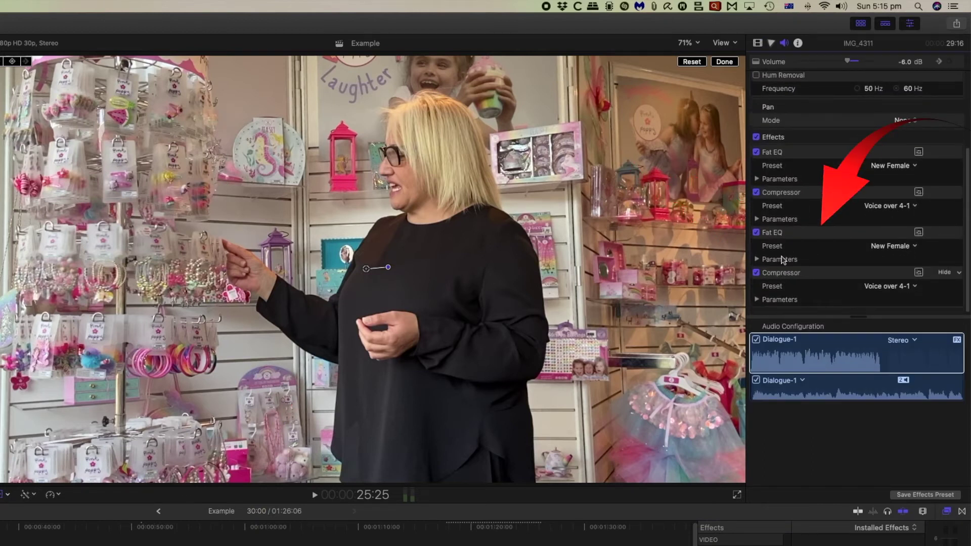
scroll(794, 199, up, 1)
scroll(794, 199, up, 2)
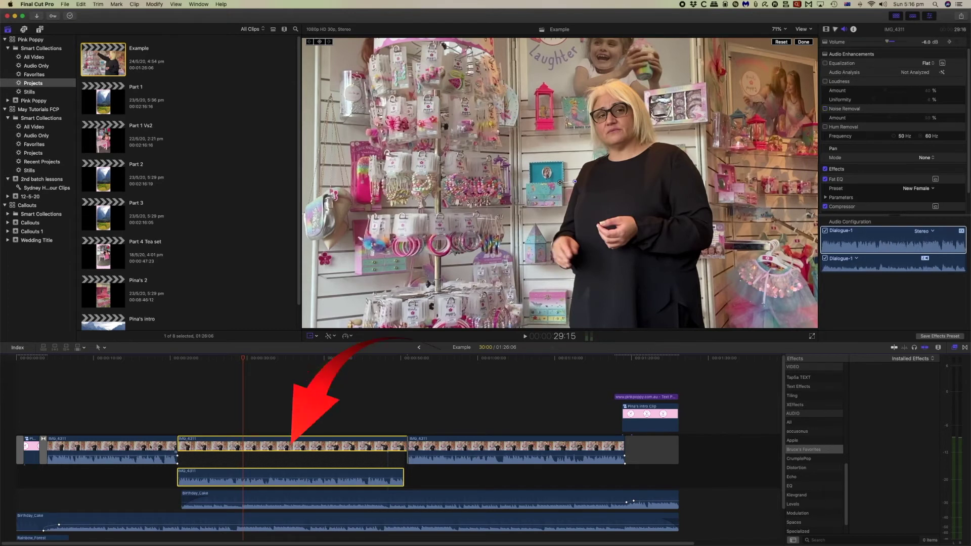
Step: Remove the Compressor, Fat EQ and Volume attributes from the second IMG_4311 clip and its detached audio, keeping all video attributes
click(135, 448)
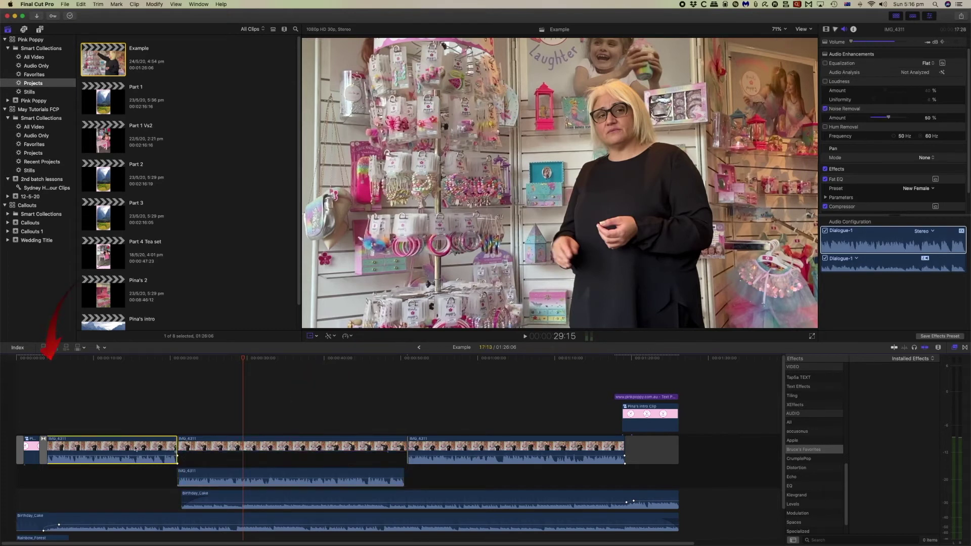
click(270, 447)
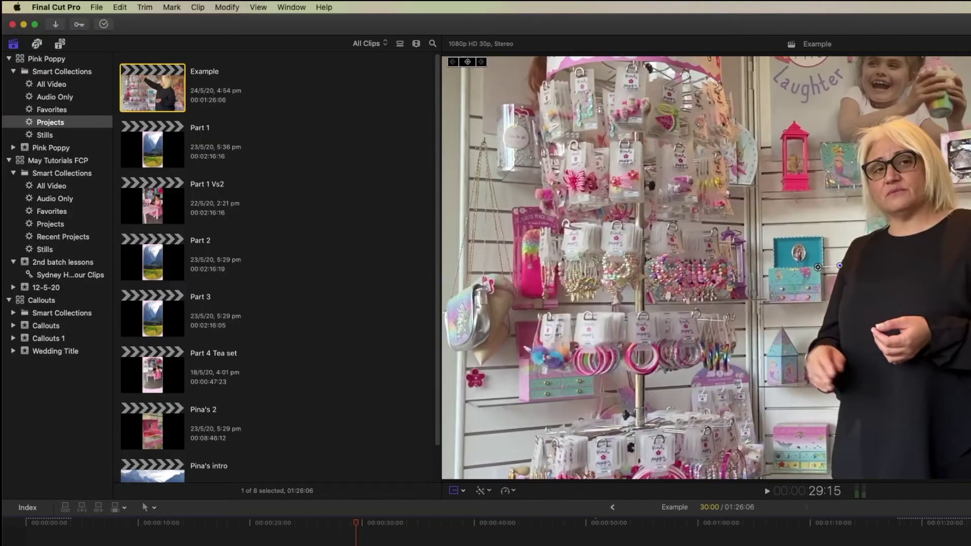
click(119, 7)
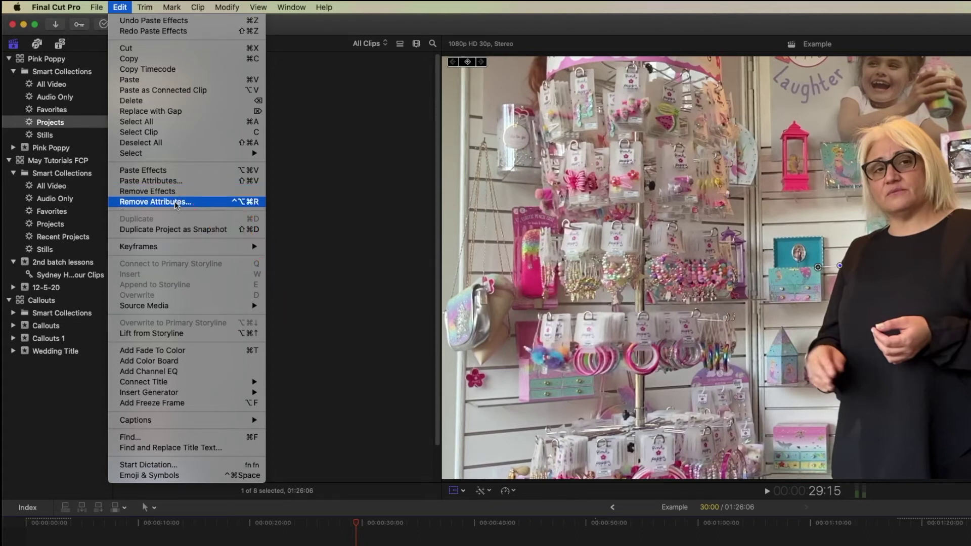
click(176, 204)
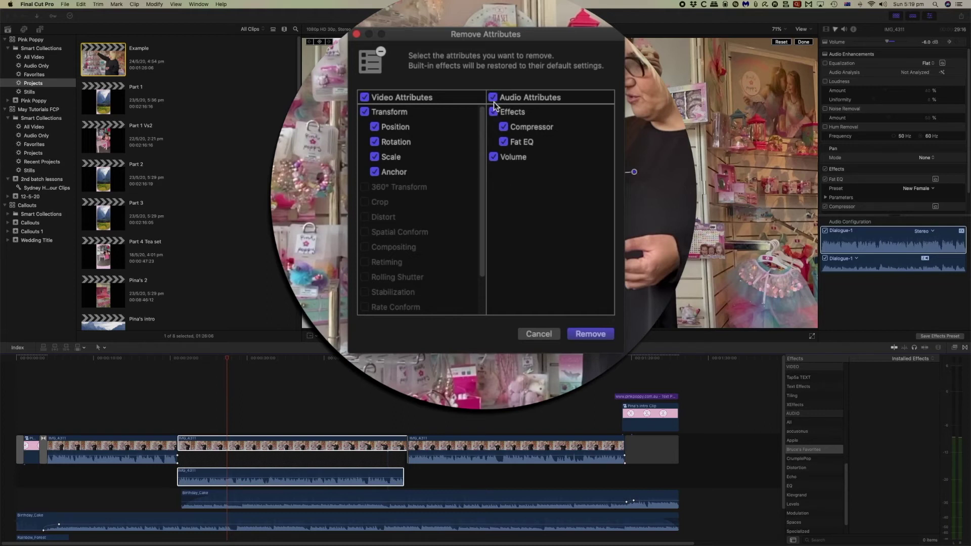
click(375, 127)
click(375, 157)
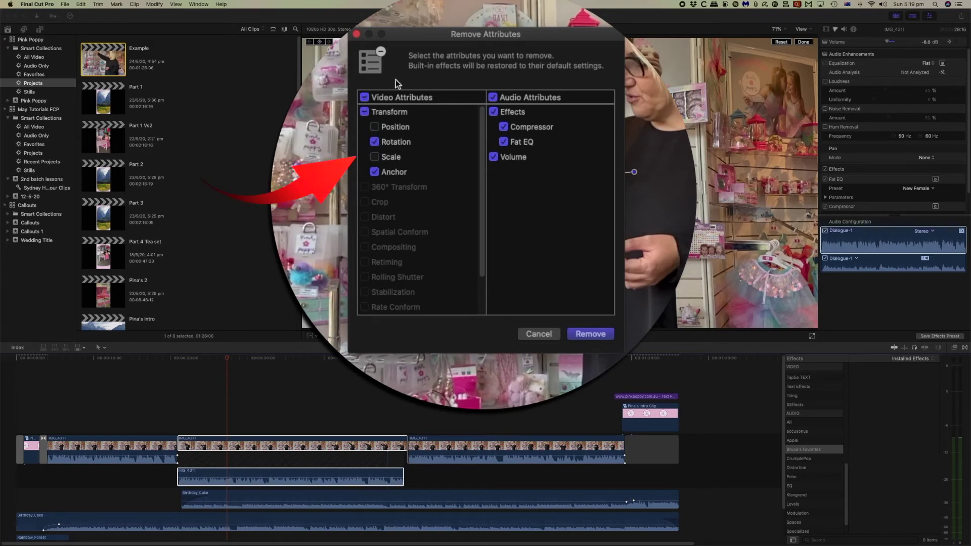
click(365, 97)
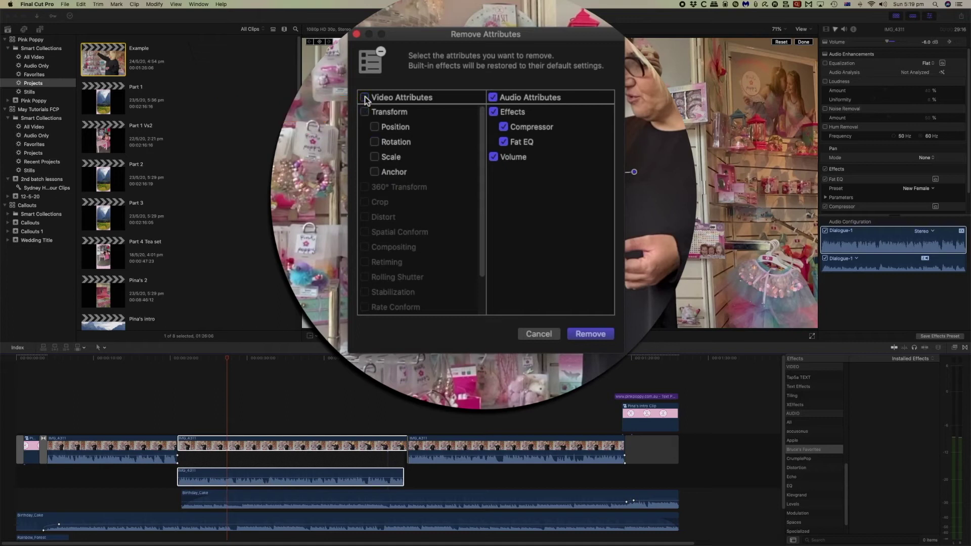
click(591, 335)
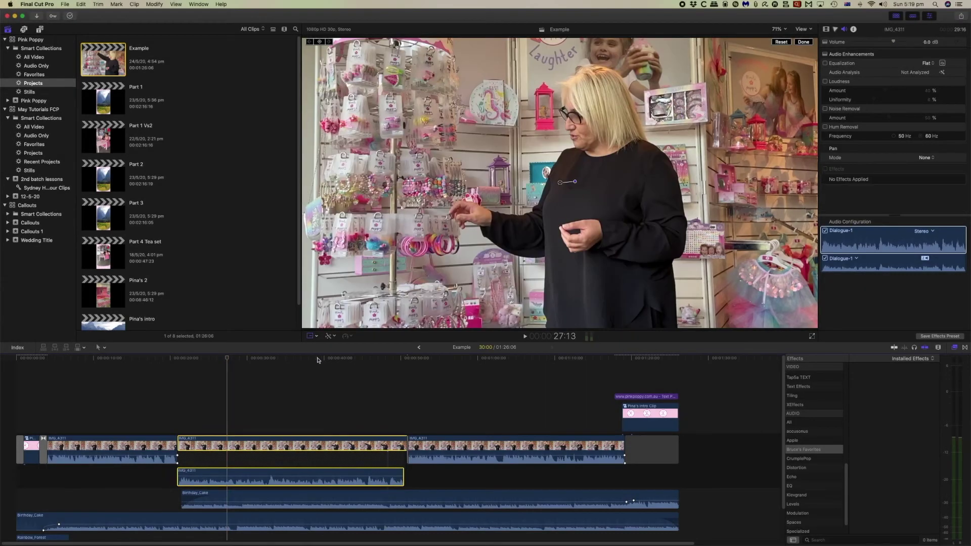
Step: Open the Command Editor to customize keyboard shortcuts and search for "remove" commands
click(259, 361)
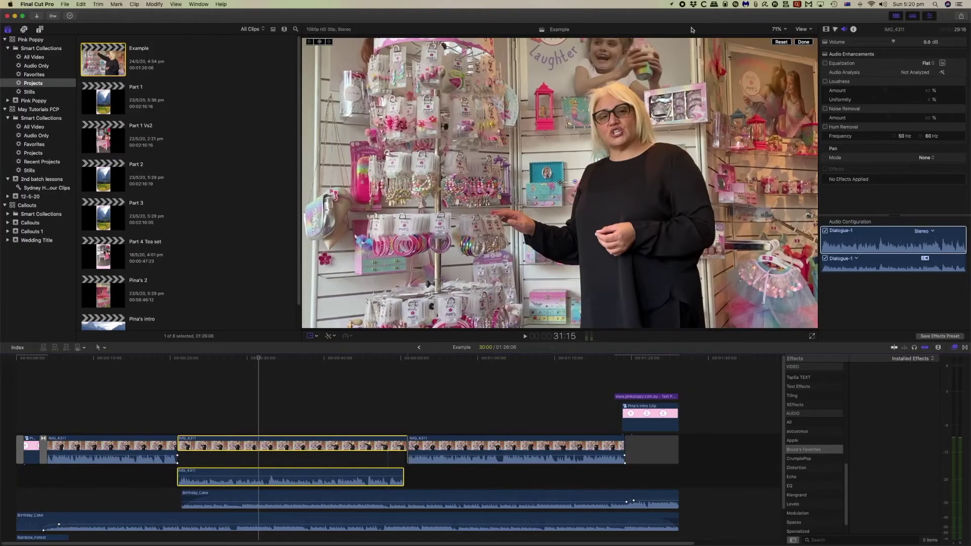
click(81, 4)
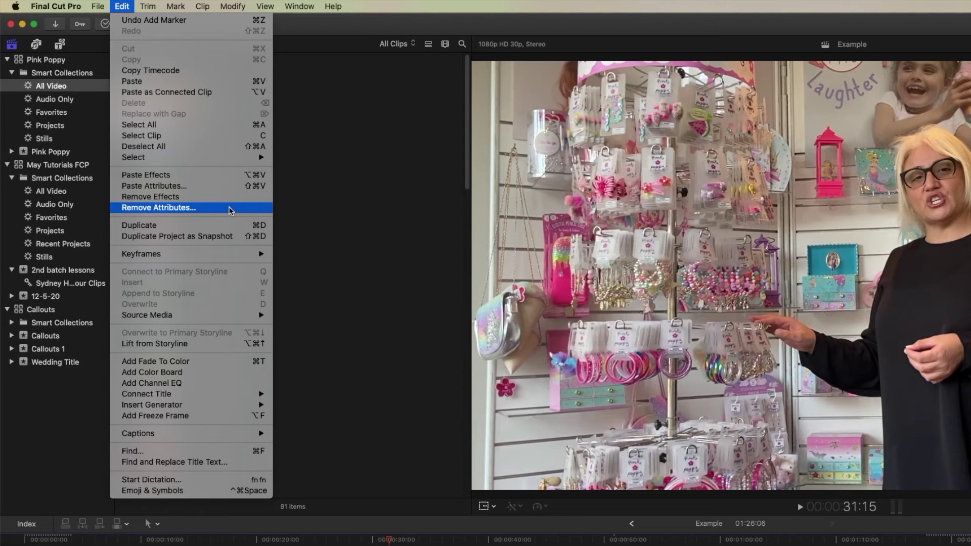
key(Escape)
click(62, 6)
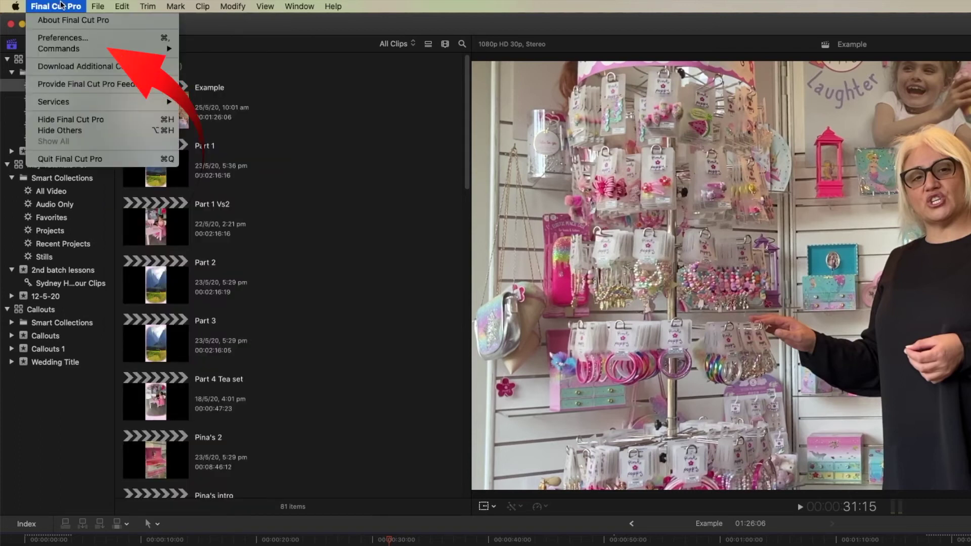
mouse_move(59, 49)
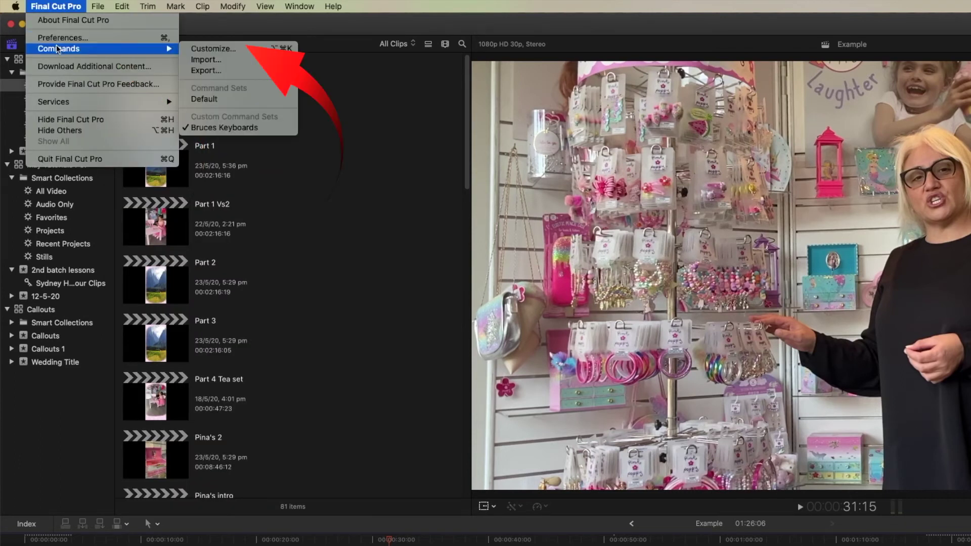
click(217, 49)
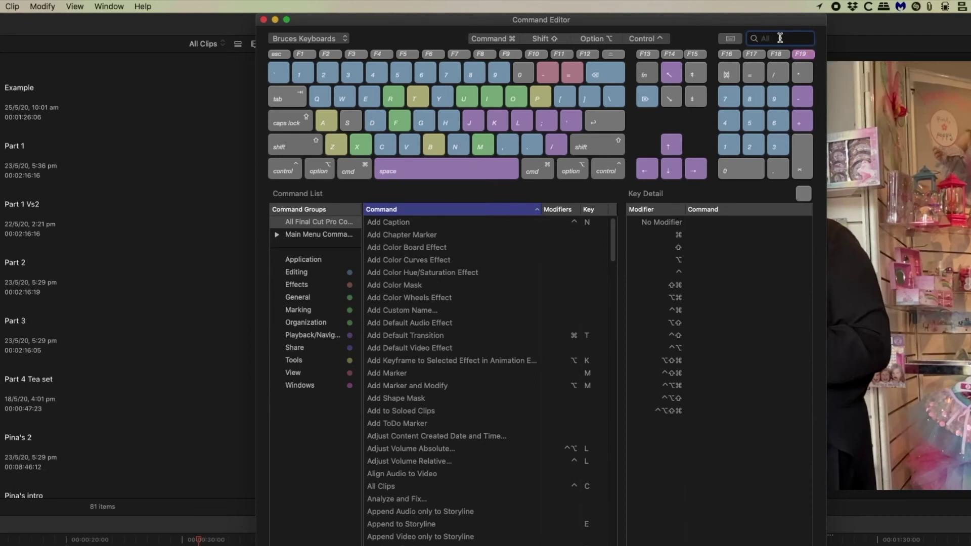
text(remove)
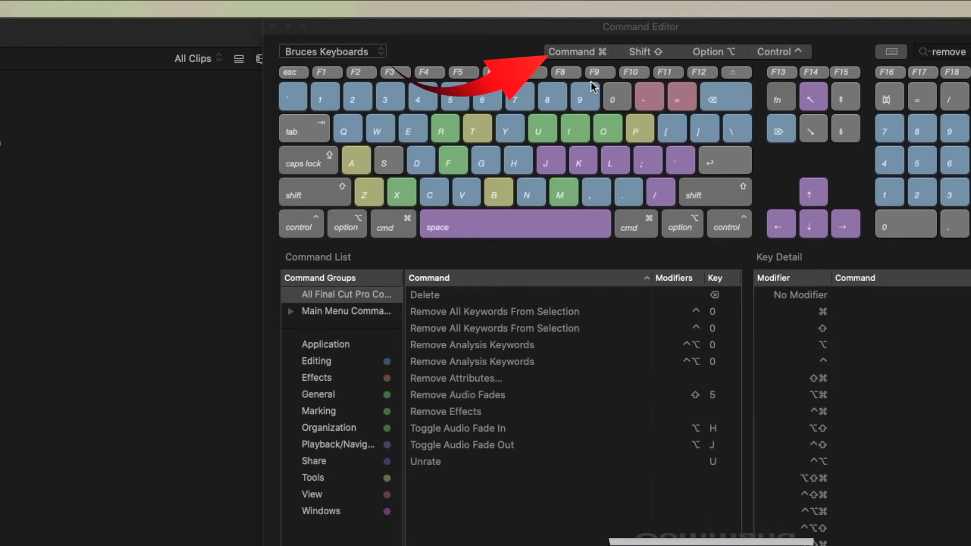
Step: Assign Command-Option-Control-R to Remove Attributes and Command-Option-Control-E to Remove Effects, and save the command set
click(587, 51)
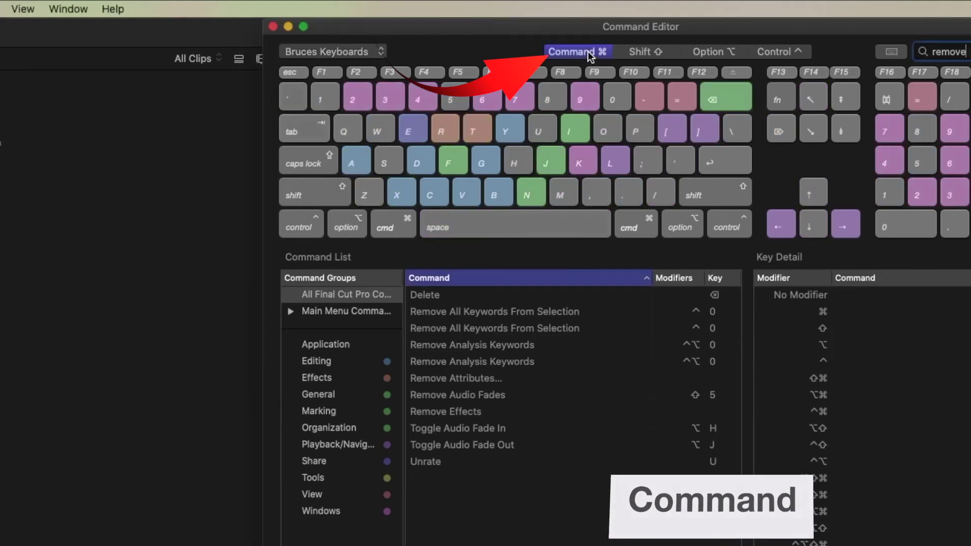
click(719, 52)
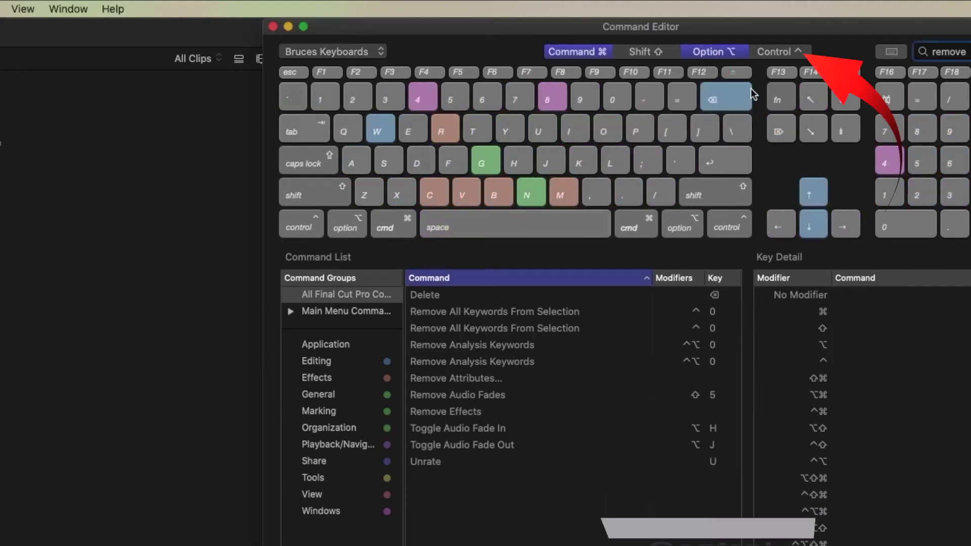
click(788, 52)
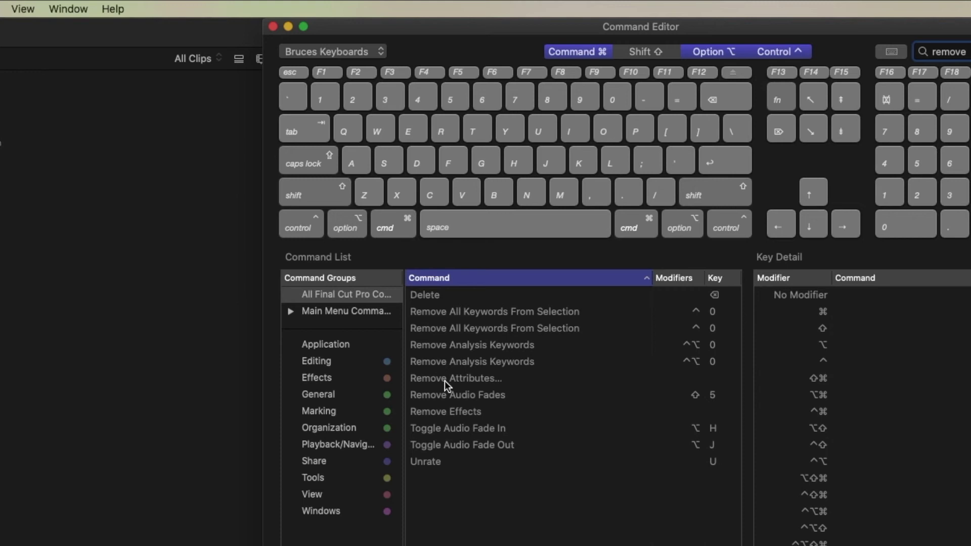
drag(445, 381, 444, 130)
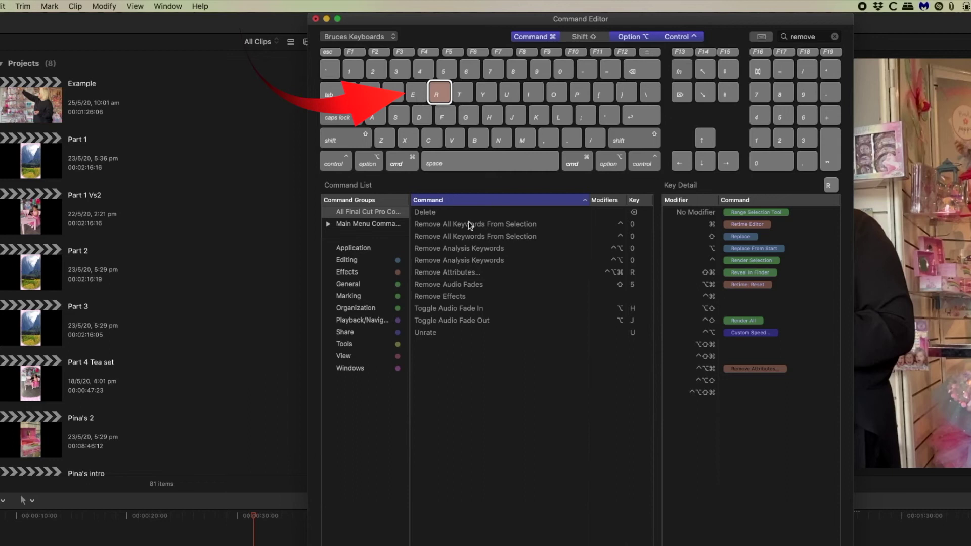
drag(436, 299, 419, 94)
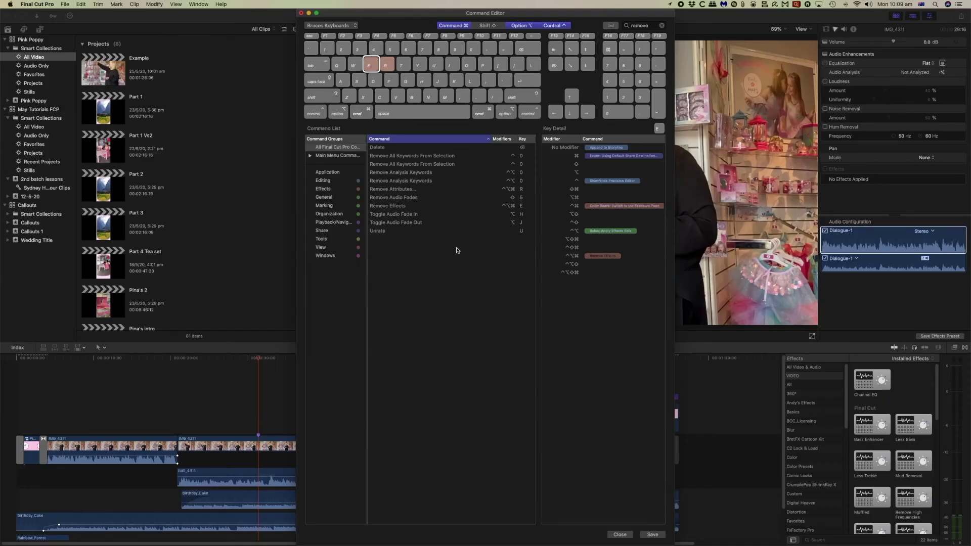
click(653, 535)
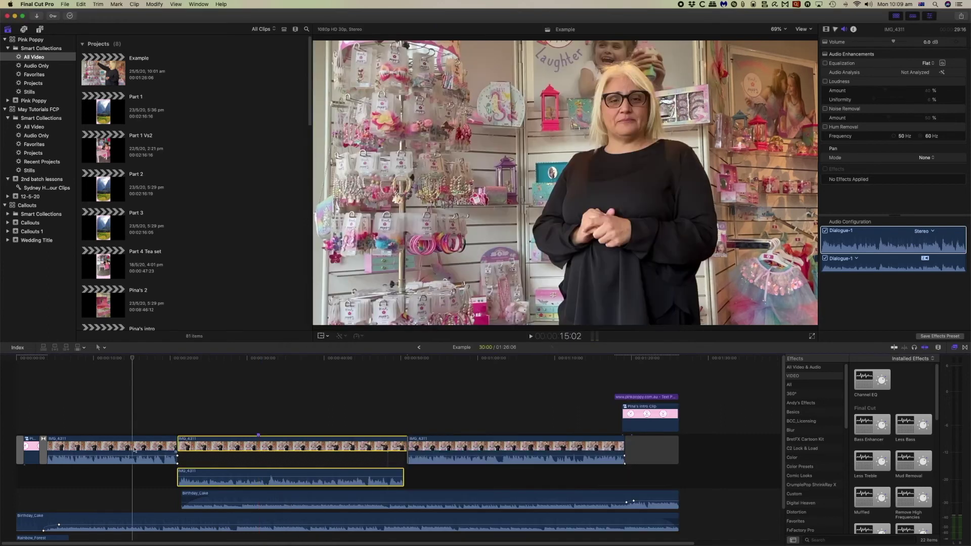
click(134, 449)
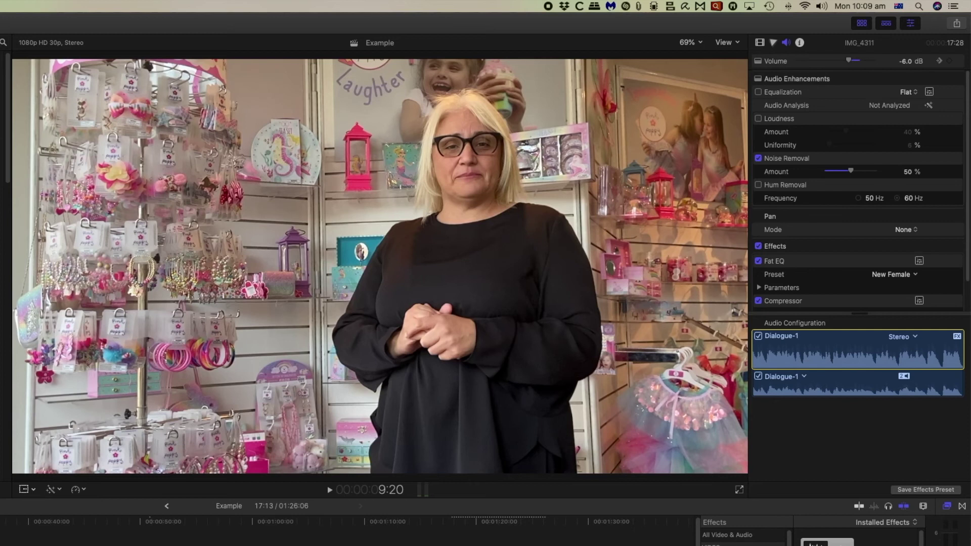
key(shift+super+x)
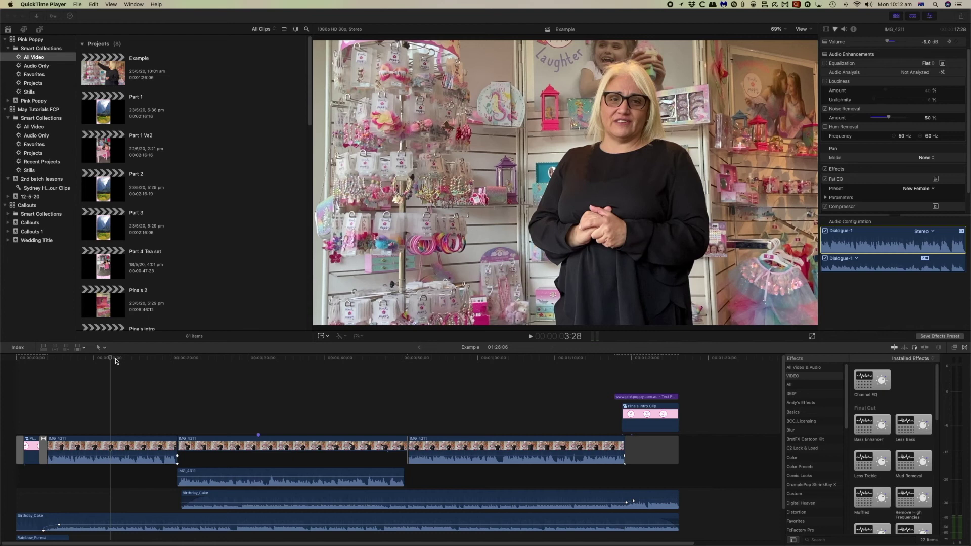
key(super+z)
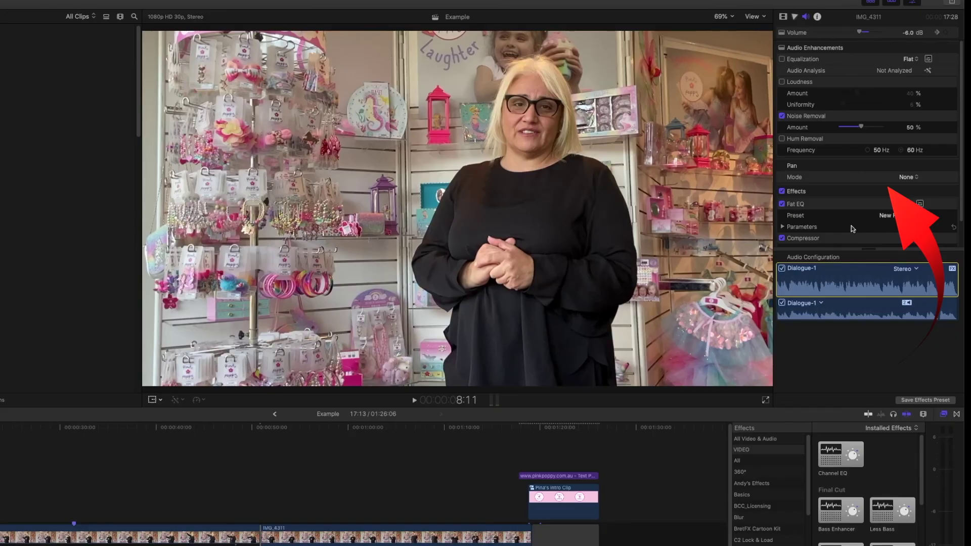
Step: Save the first IMG_4311 clip's audio effects as a preset named voiceover in a new favorites category, and show that category in the Effects browser
click(926, 400)
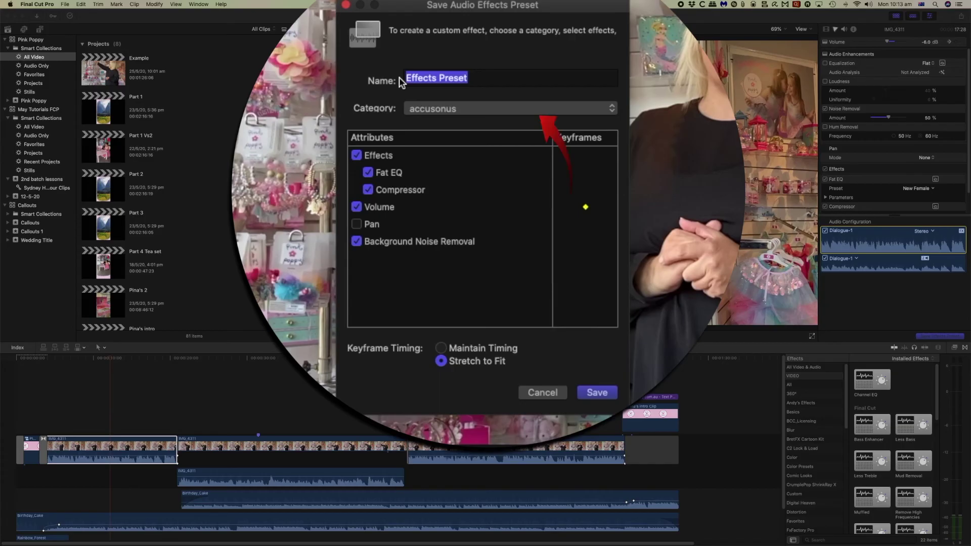
text(voiceov)
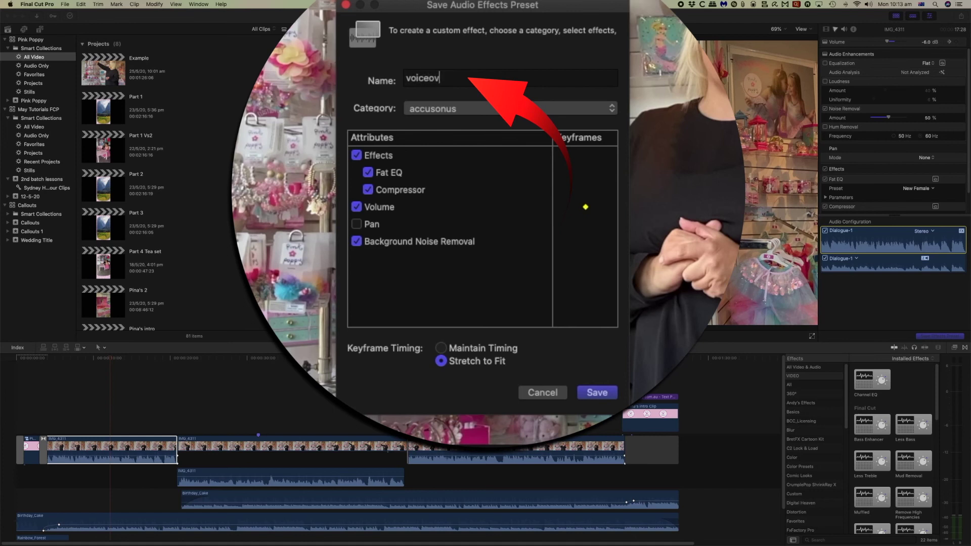
text(er)
click(448, 108)
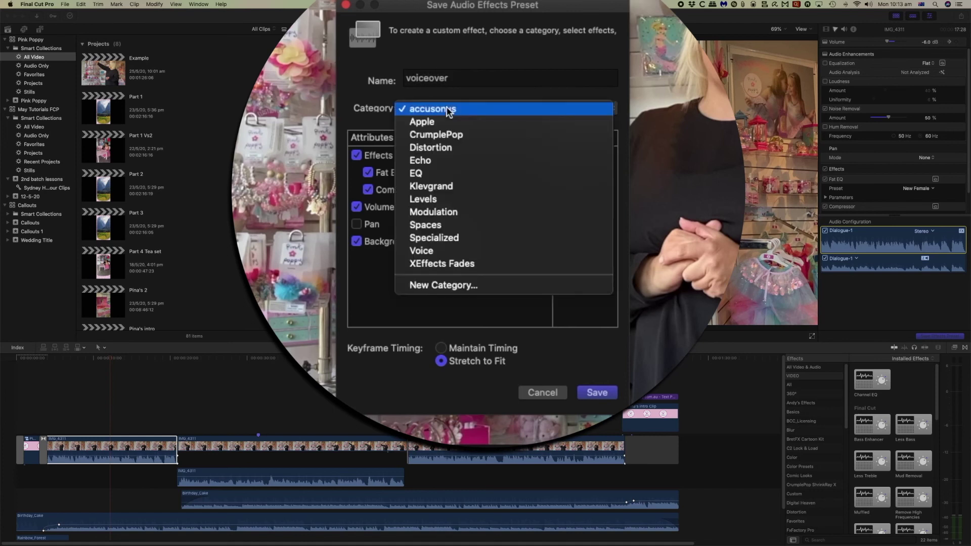
click(447, 287)
text(favorites)
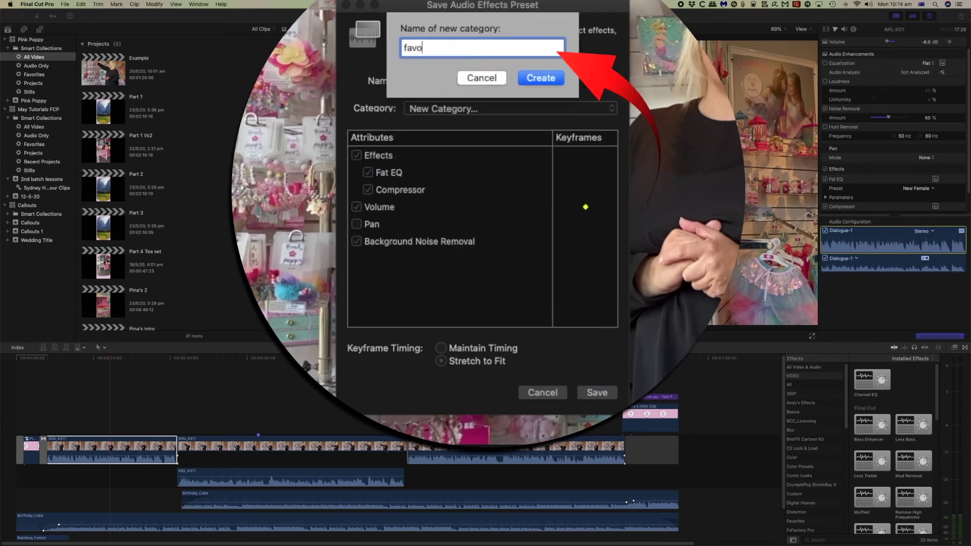
click(543, 77)
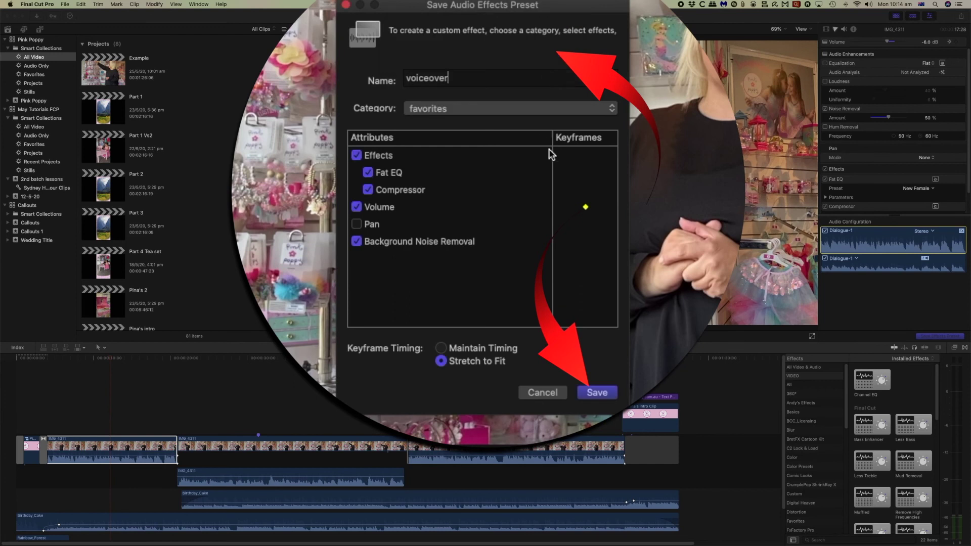
click(599, 393)
scroll(815, 426, down, 5)
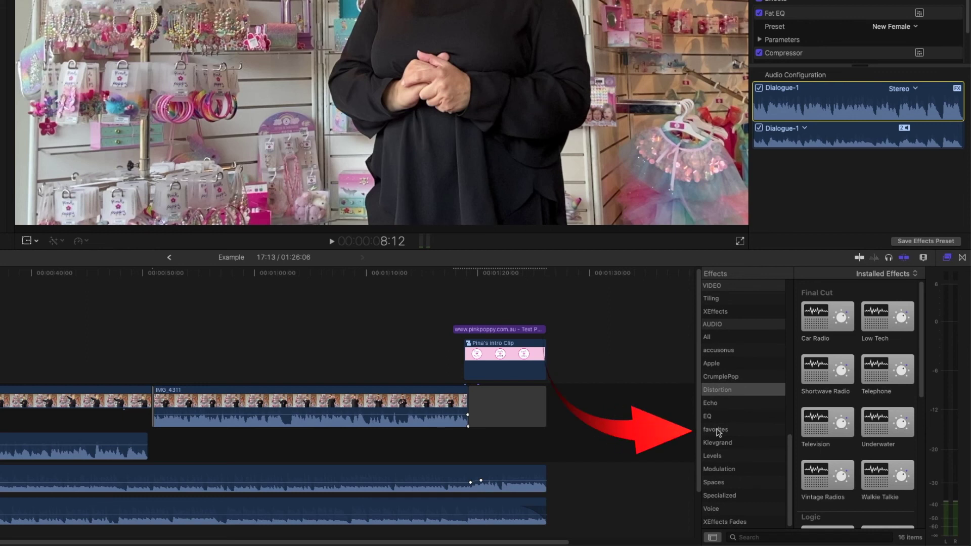
click(718, 431)
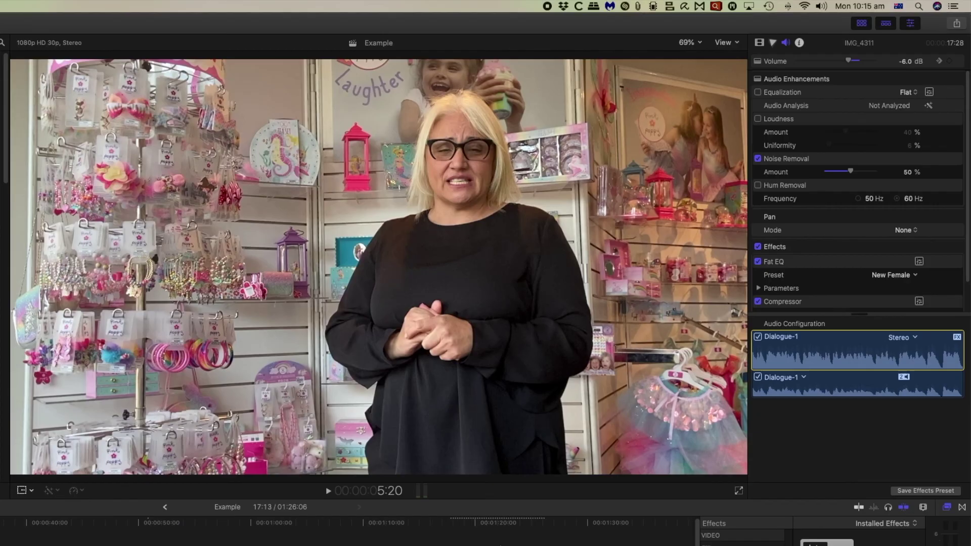
Step: Save the first IMG_4311 clip's video Rotation and Scale settings as an effects preset named rotation in the Favorites category
click(759, 42)
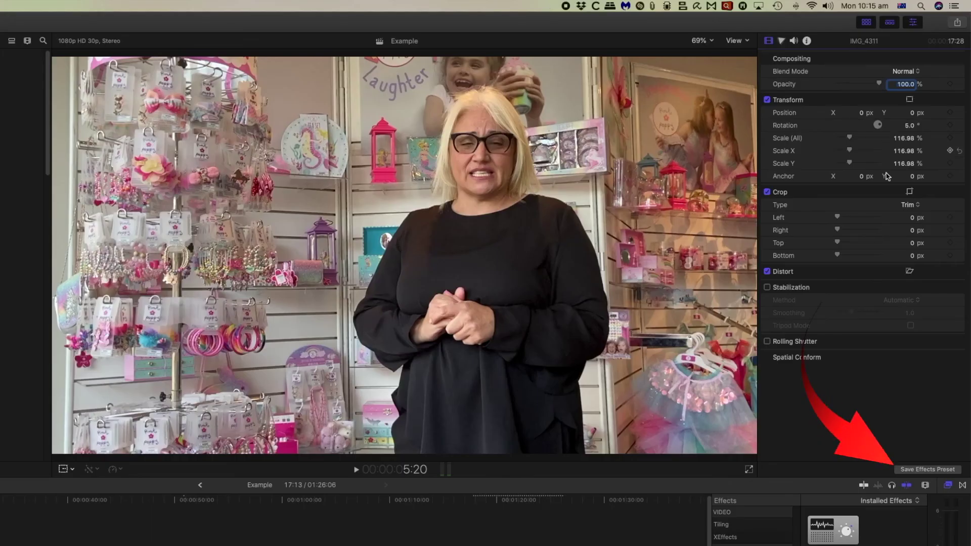
click(927, 470)
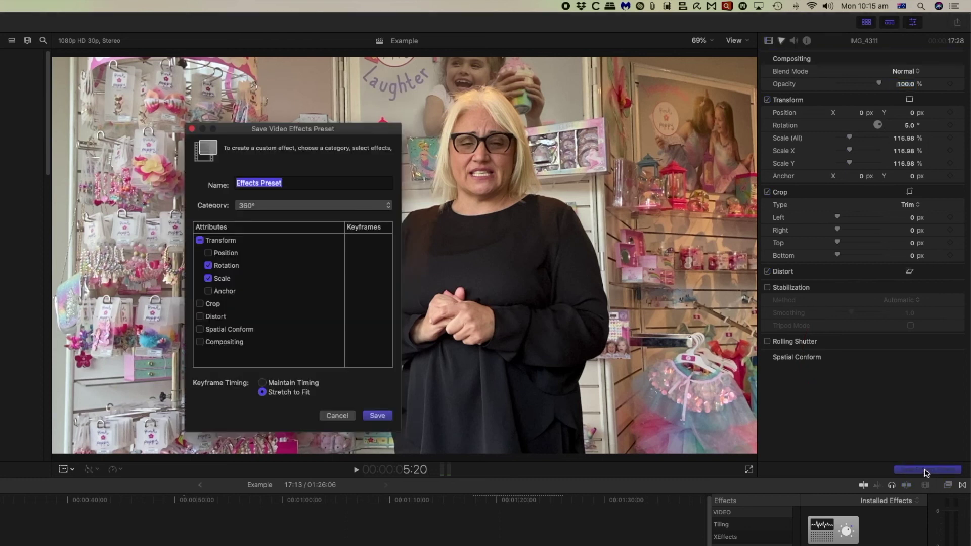
drag(288, 184, 207, 185)
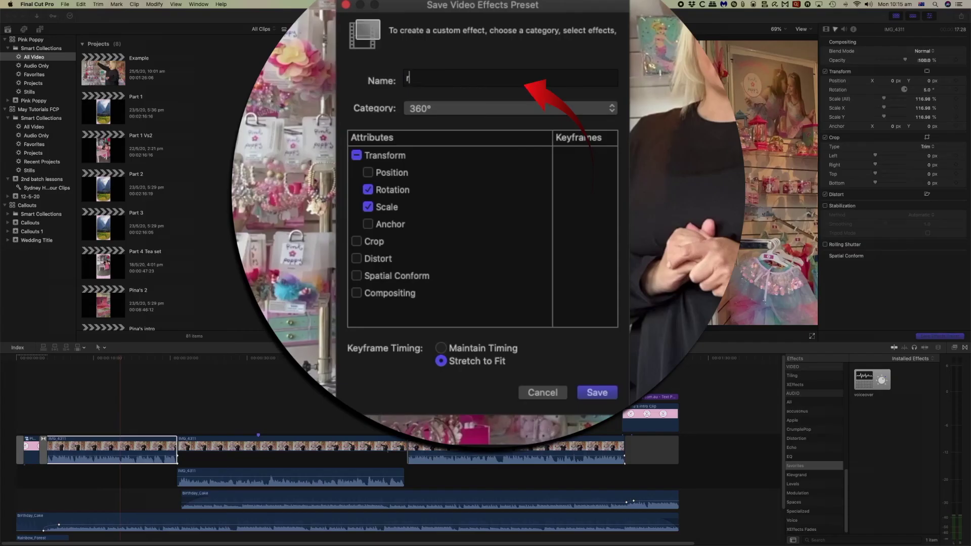
text(rotation)
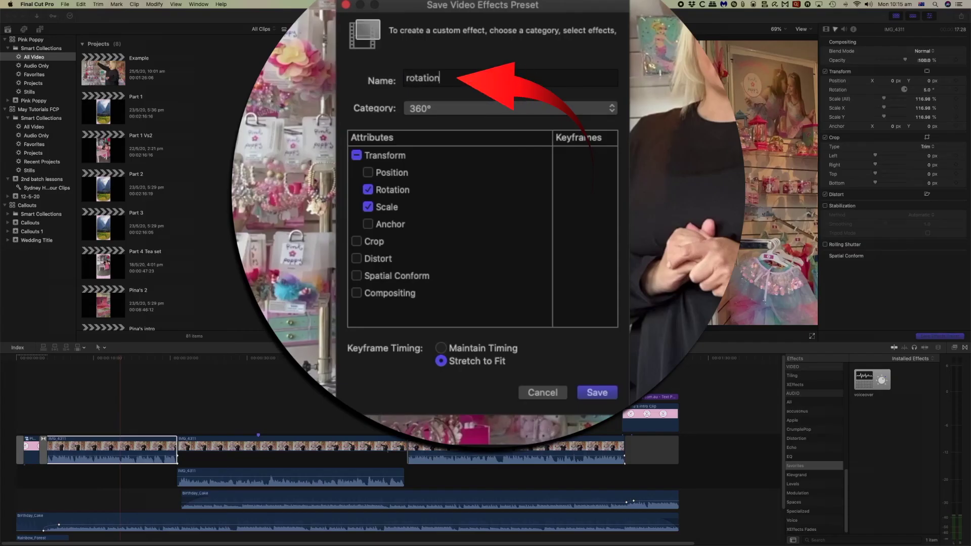
click(422, 108)
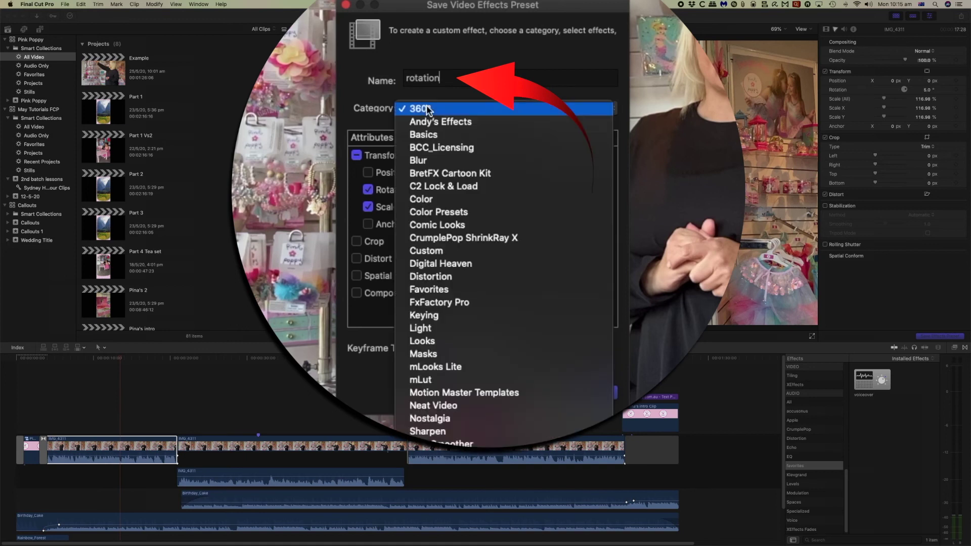
click(448, 288)
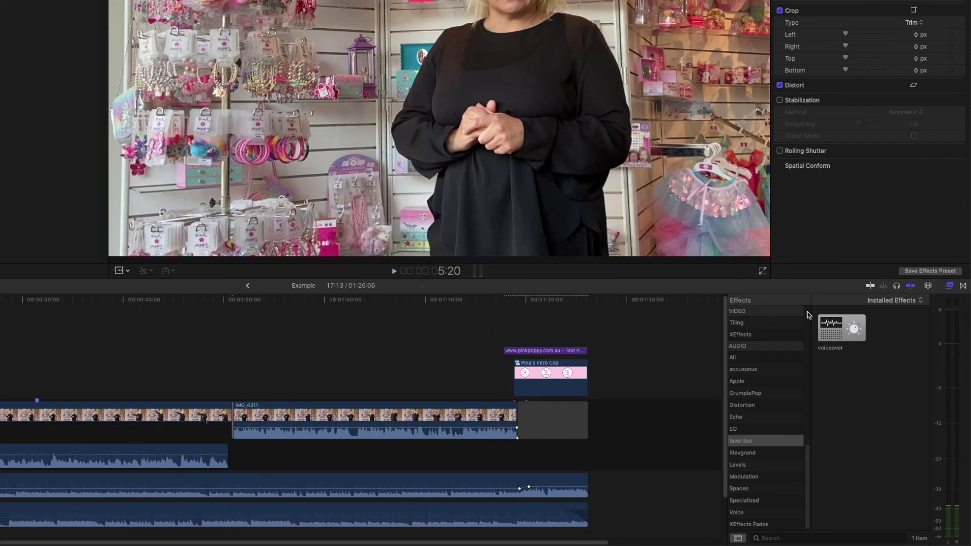
Step: Show the video Favorites category in the Effects browser
scroll(745, 332, up, 10)
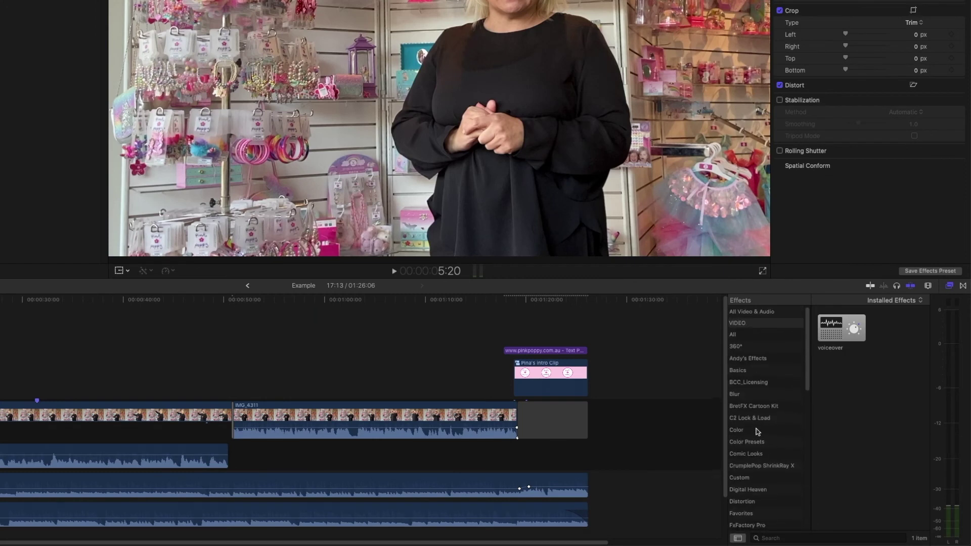
scroll(747, 446, down, 2)
scroll(748, 446, down, 3)
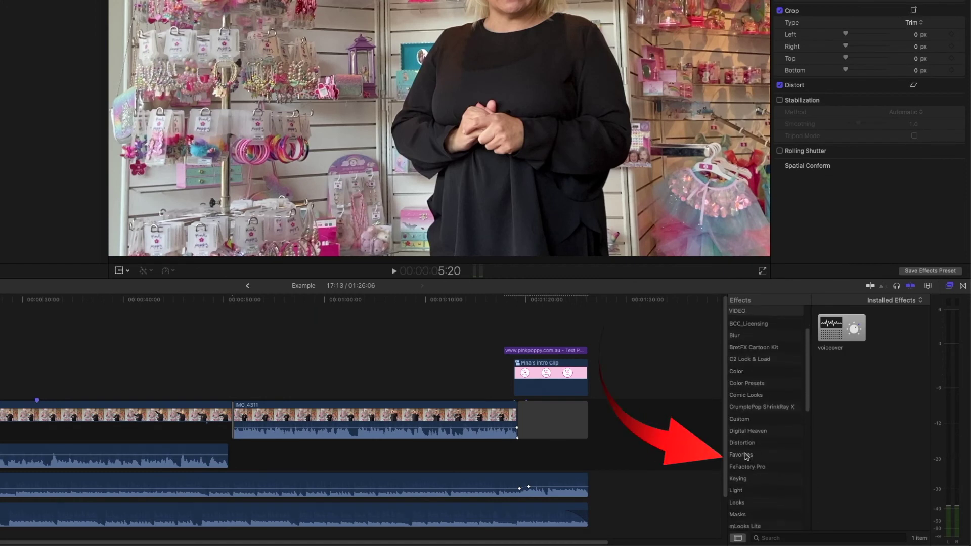
click(749, 456)
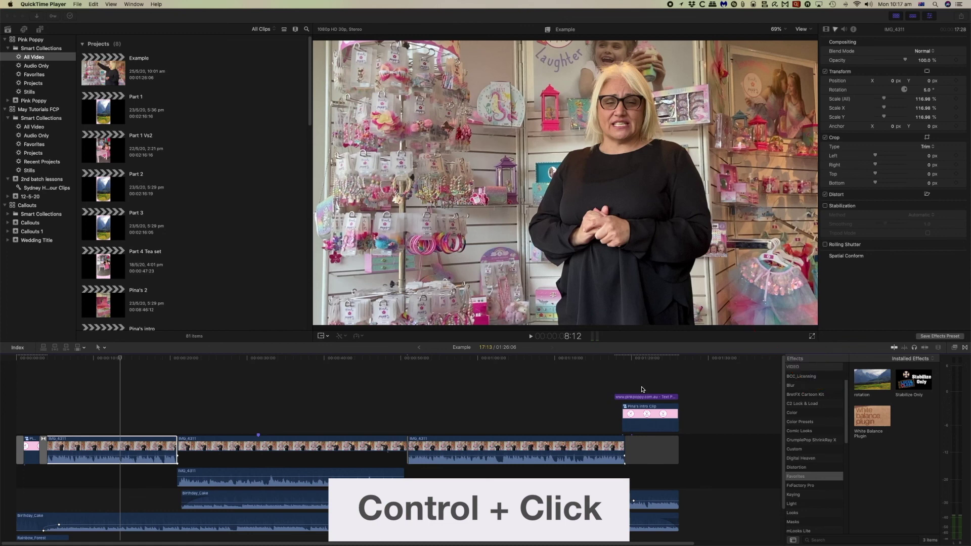
Step: Reveal the rotation preset in Finder, delete rotation.effectsPreset from the Effects Presets folder, and return to Final Cut Pro
ctrl+click(868, 381)
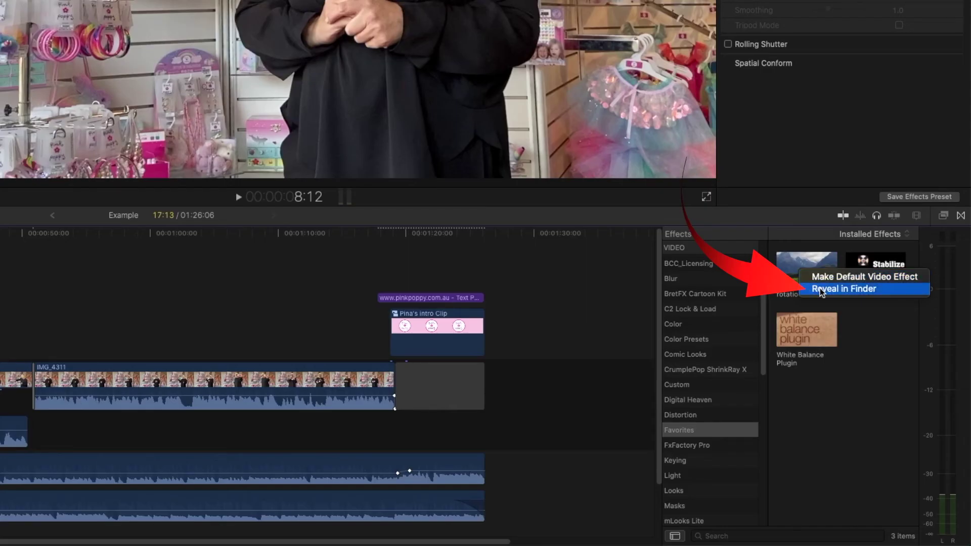
click(844, 289)
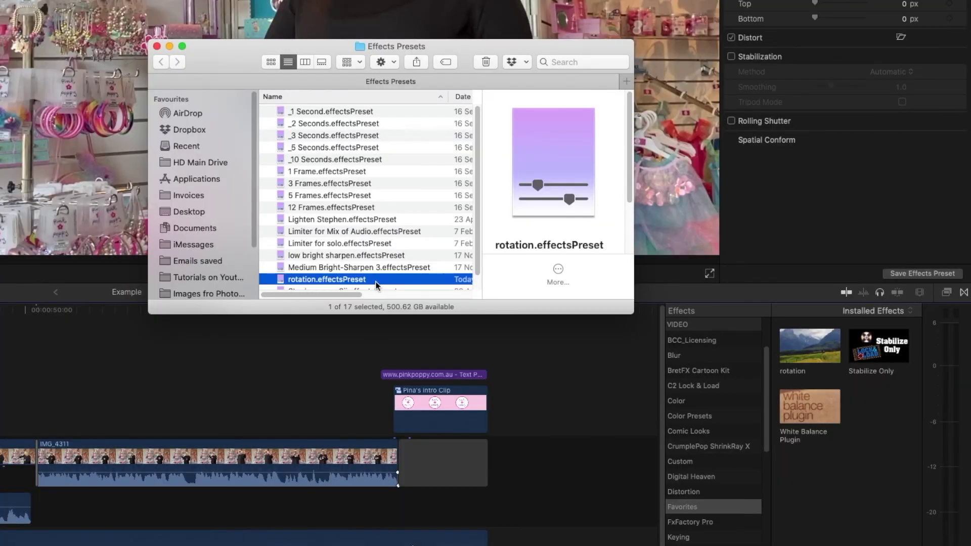
click(485, 63)
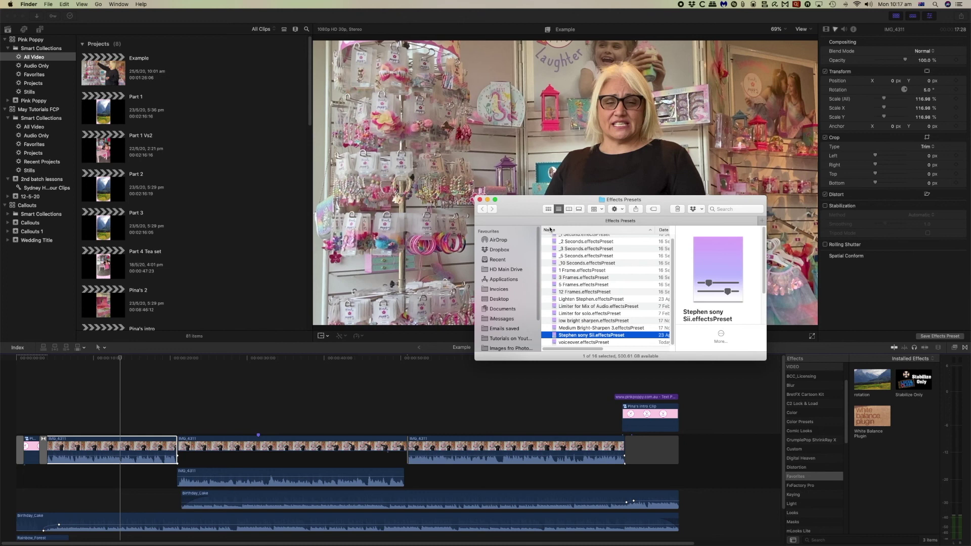
click(439, 378)
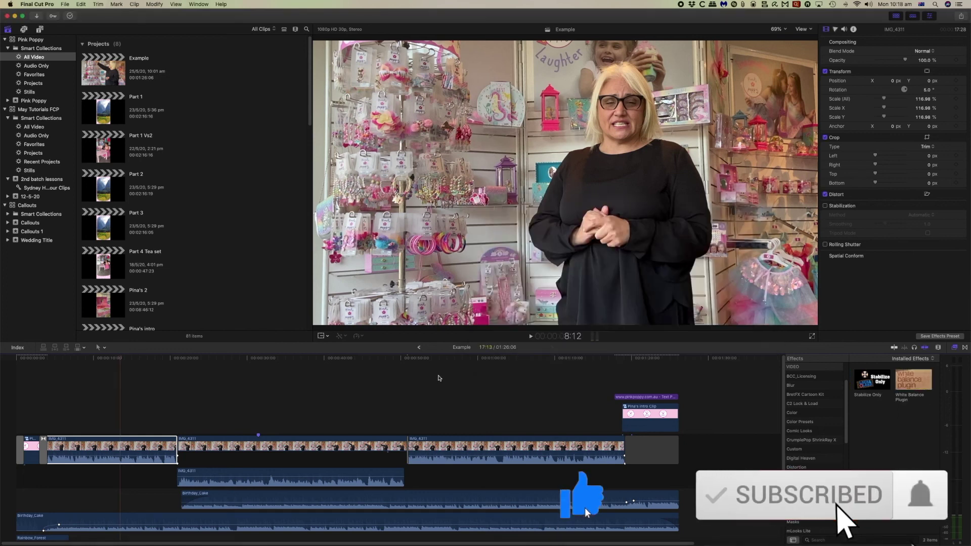